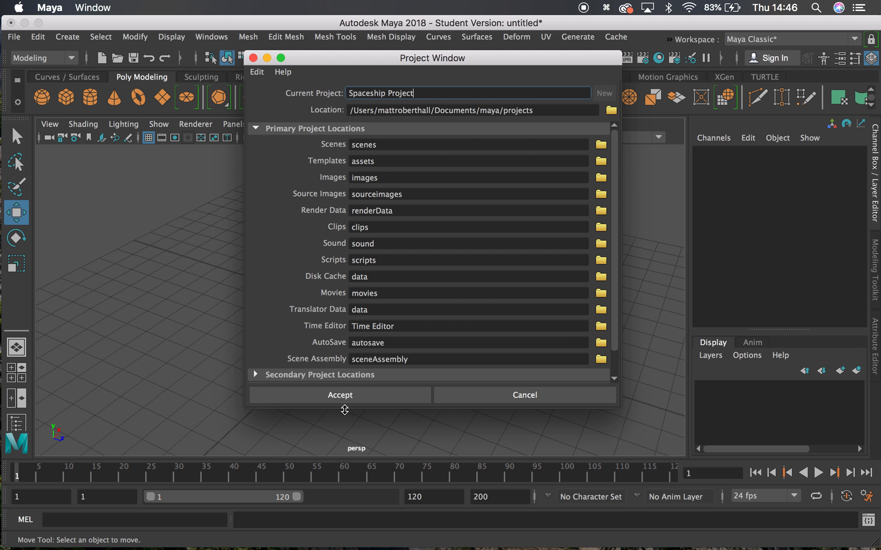
Review the Spaceship Project location and its folder in the project dialogs, closing both without applying changes.
drag(353, 110, 536, 109)
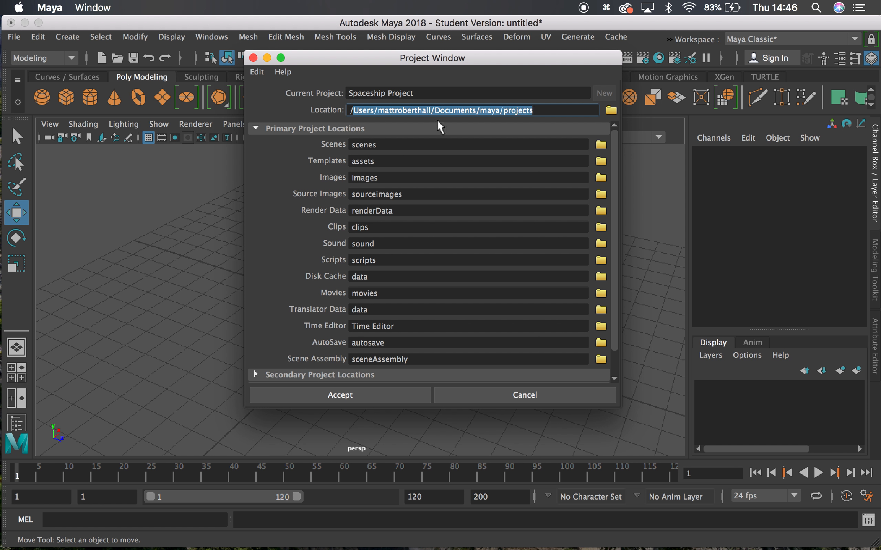
click(506, 394)
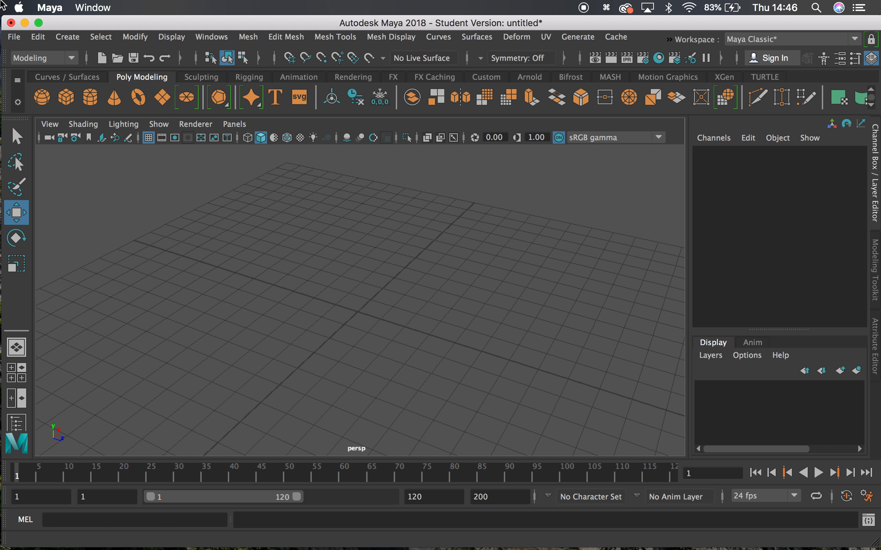
click(14, 36)
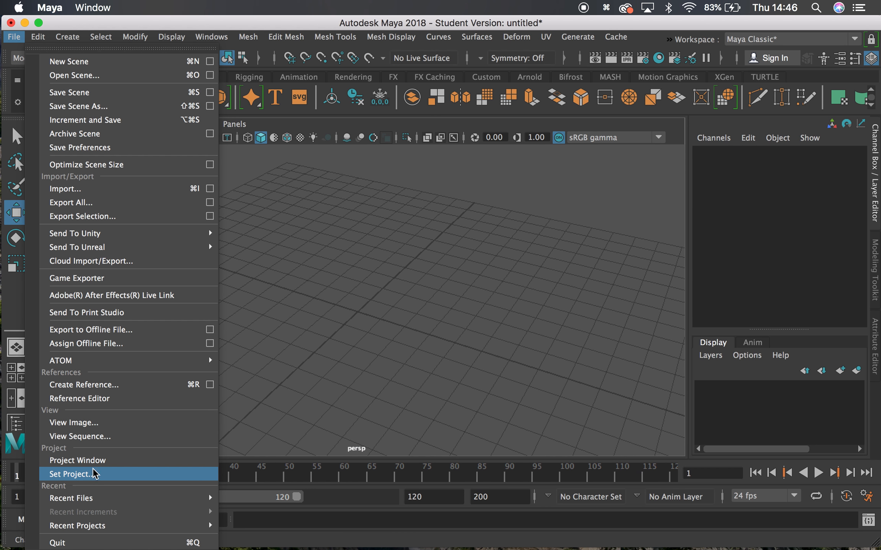
click(72, 474)
click(242, 113)
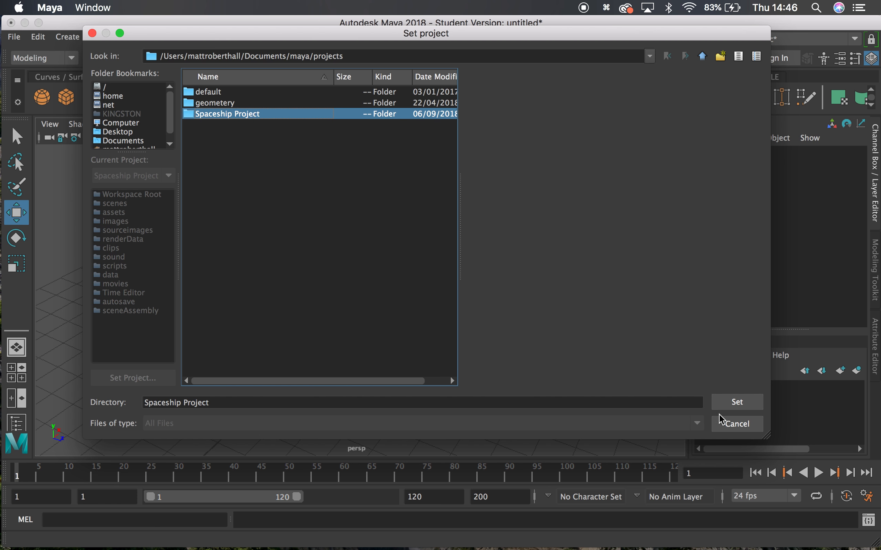
click(727, 426)
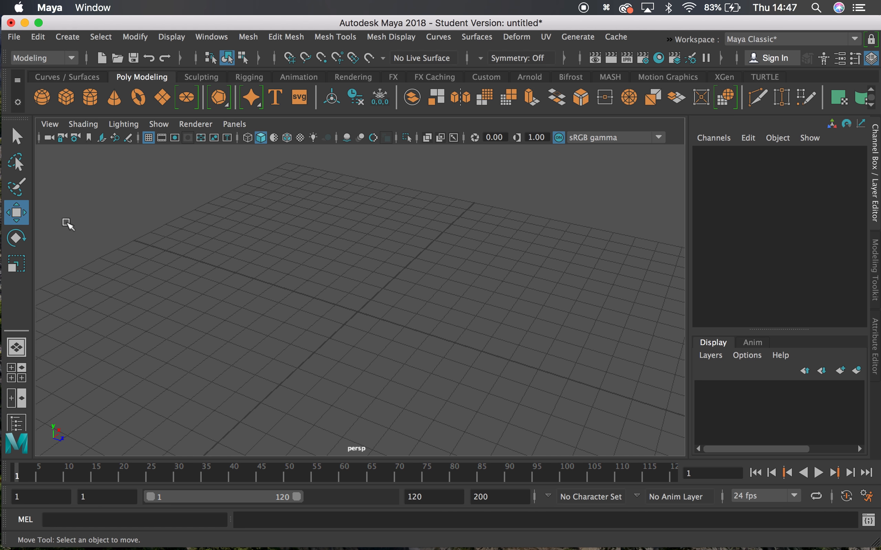
Create a polygon cube at the origin and display its creation settings for dimensions and subdivisions.
alt+drag(323, 283, 165, 200)
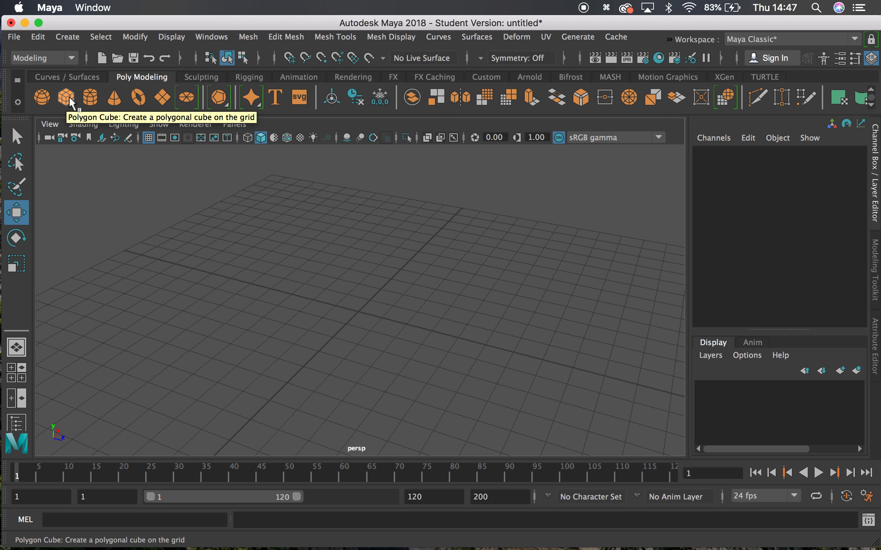
click(65, 36)
mouse_move(117, 89)
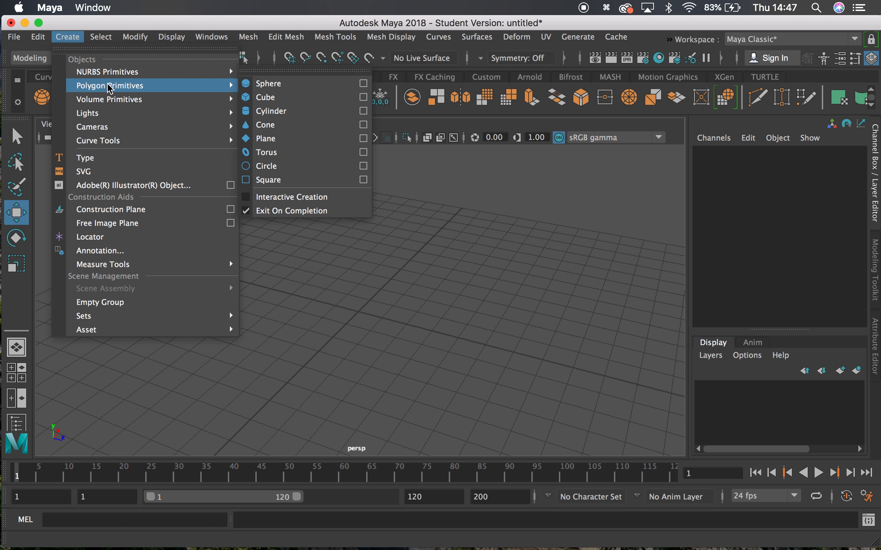
click(294, 112)
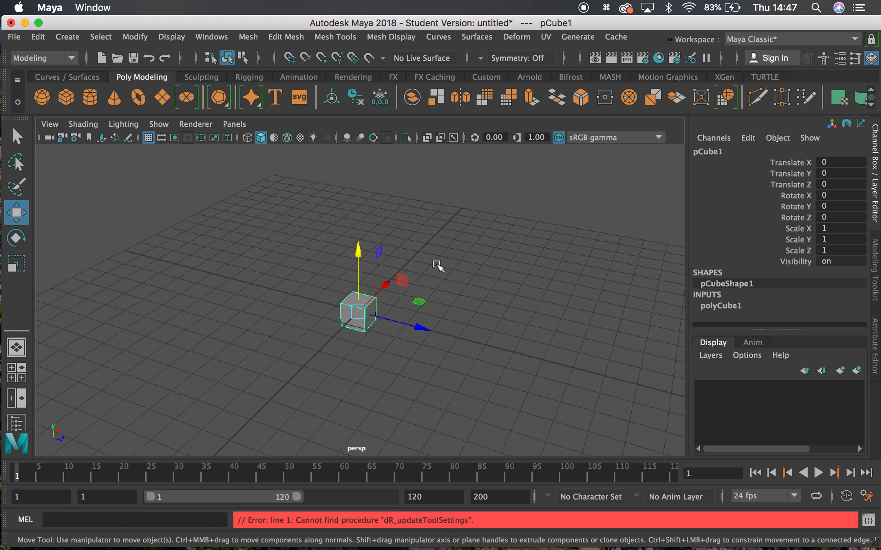
click(729, 304)
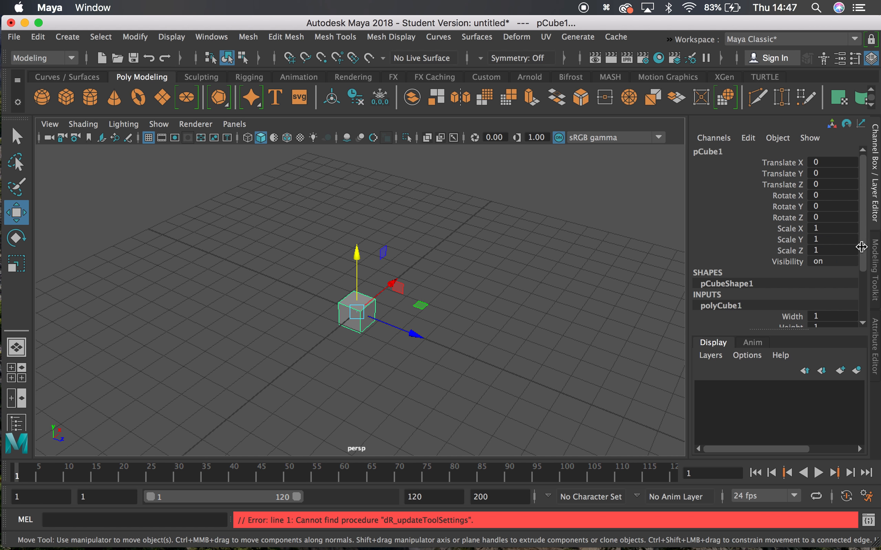
drag(861, 247, 865, 281)
alt+drag(345, 296, 319, 260)
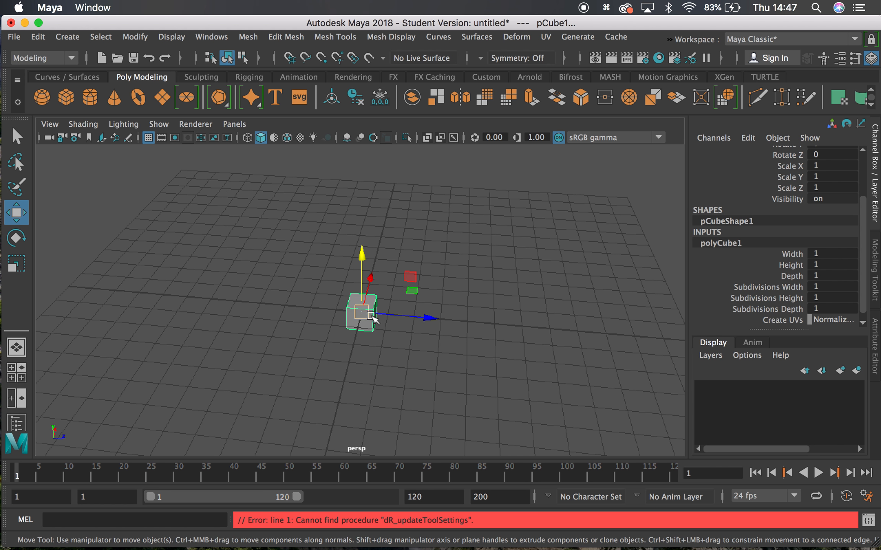
Scale the cube to about 3.7 in X and Z and about 2.56 in Y.
key(r)
drag(373, 319, 384, 298)
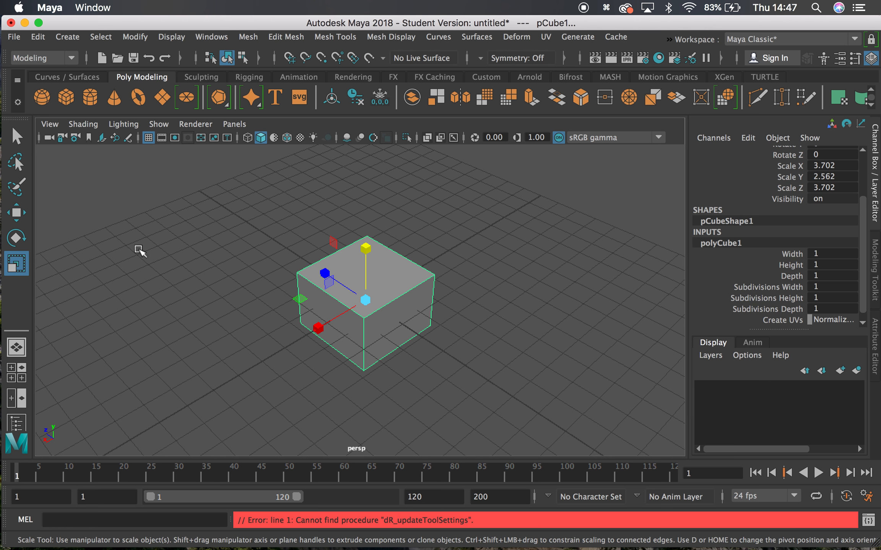
alt+drag(140, 251, 234, 261)
alt+drag(391, 301, 365, 303)
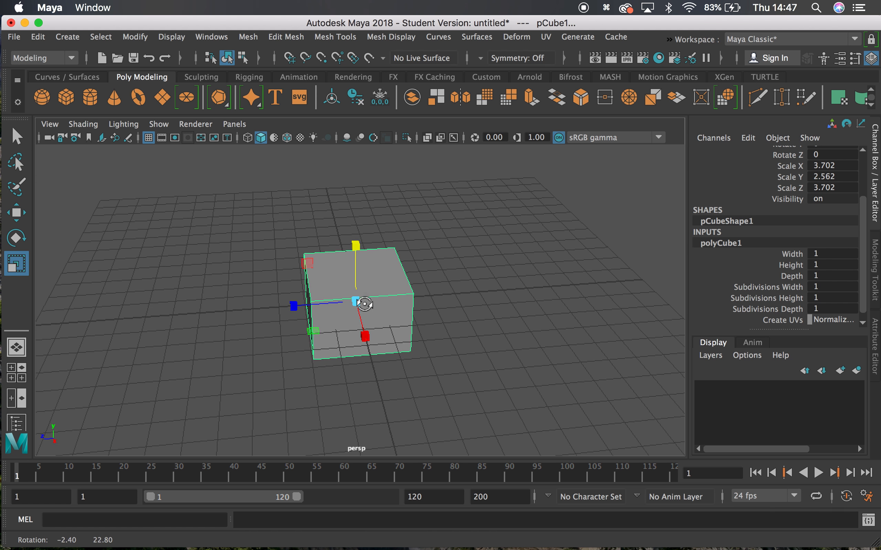
Create a polygon cylinder and move it about 6.1 units along Z, beside the cube.
click(91, 98)
key(w)
drag(289, 308, 134, 315)
alt+drag(389, 259, 232, 295)
alt+middle_drag(233, 295, 320, 225)
alt+drag(321, 226, 300, 256)
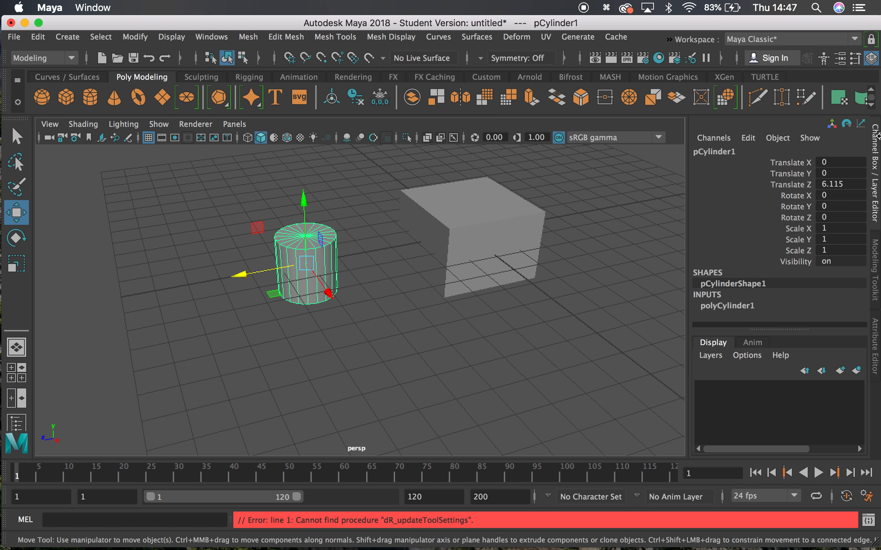
Set the cylinder's axis subdivisions to 12.
click(741, 308)
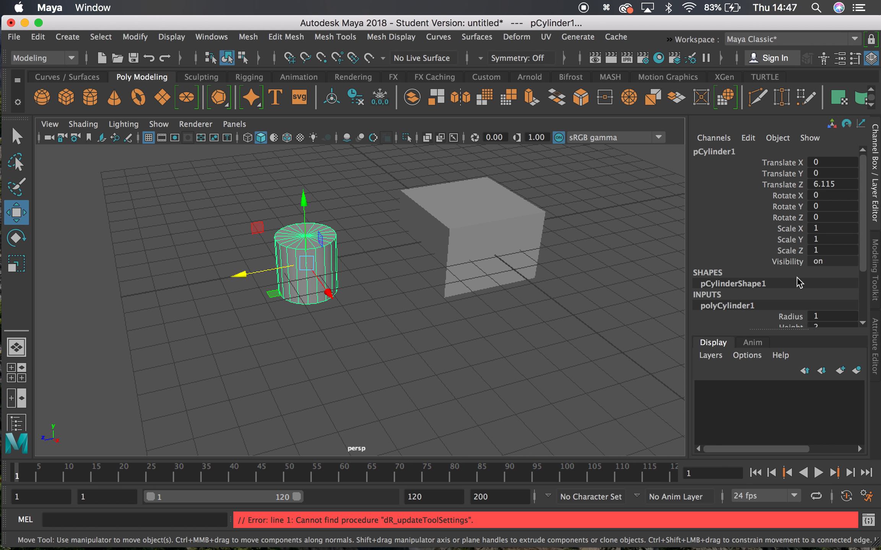
scroll(860, 271, down, 5)
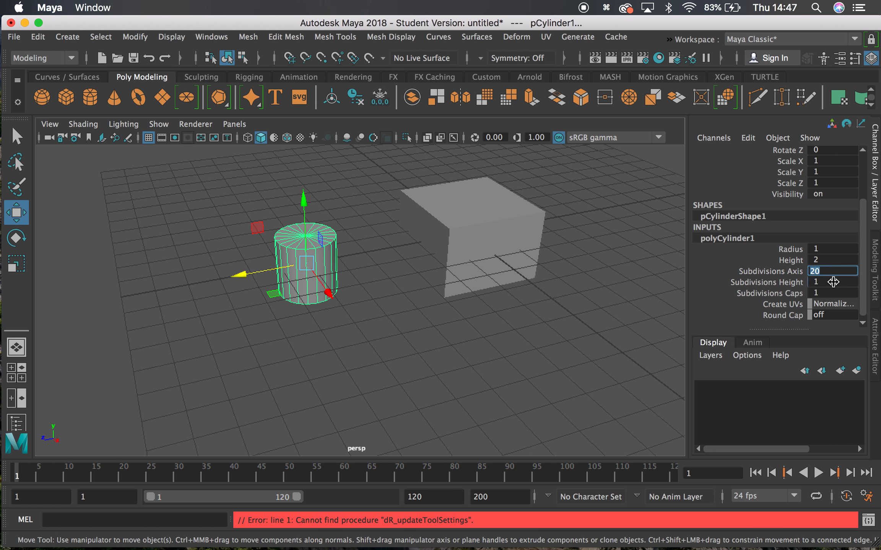
text(12)
key(Return)
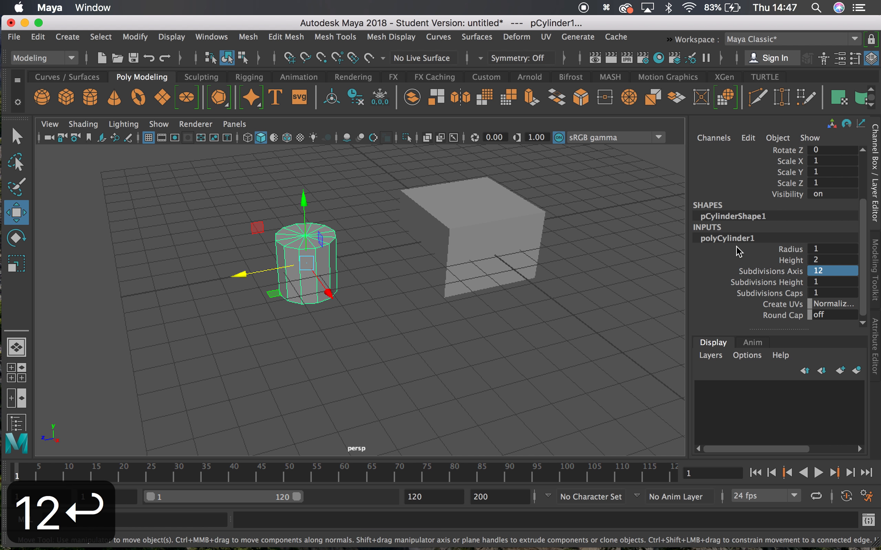
Delete the cylinder from the scene.
alt+drag(331, 301, 330, 274)
key(e)
mouse_move(345, 221)
alt+mouse_down()
mouse_move(339, 203)
mouse_move(356, 199)
mouse_move(353, 216)
alt+mouse_up()
key(BackSpace)
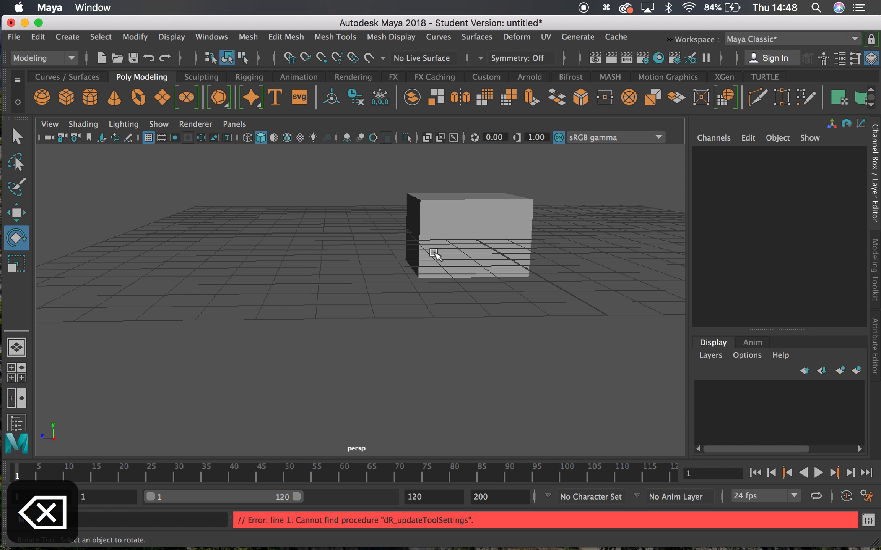
Select the cube and examine it from several angles and distances.
click(442, 233)
alt+drag(444, 265, 497, 210)
alt+middle_drag(497, 210, 378, 293)
alt+drag(377, 293, 377, 265)
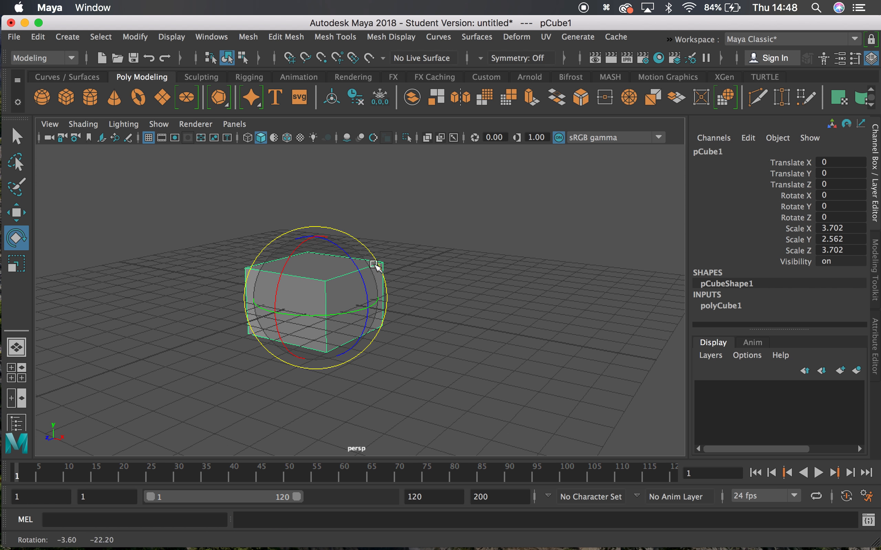
alt+right_drag(377, 265, 404, 266)
alt+middle_drag(405, 266, 438, 237)
alt+drag(438, 238, 397, 253)
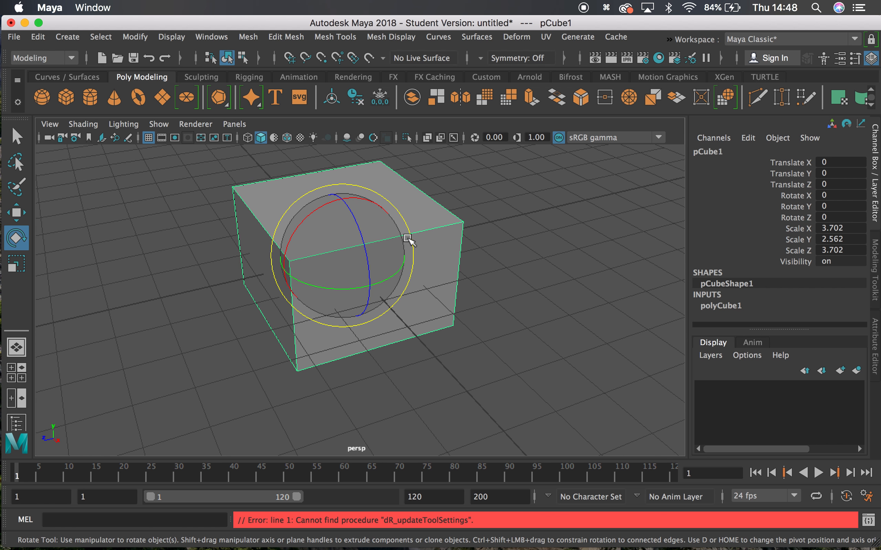
scroll(415, 232, up, 1)
scroll(415, 232, down, 2)
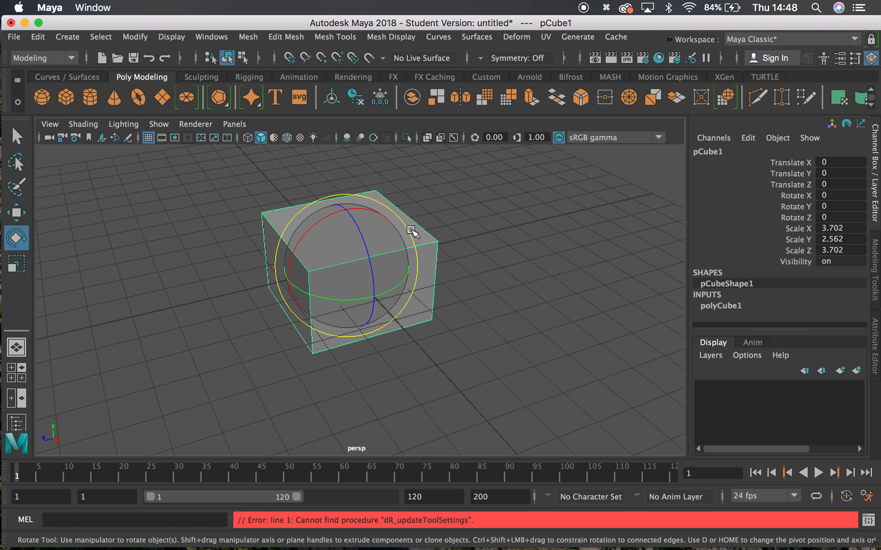
Try vertex and edge component selection on the cube.
right_drag(382, 265, 312, 157)
drag(281, 260, 271, 213)
key(w)
key(z)
right_drag(355, 230, 341, 208)
alt+drag(366, 254, 428, 298)
Extrude the cube's positive-X side face outward by about 3.9 units.
right_drag(397, 273, 397, 199)
alt+drag(413, 216, 413, 250)
click(412, 256)
alt+drag(442, 299, 478, 275)
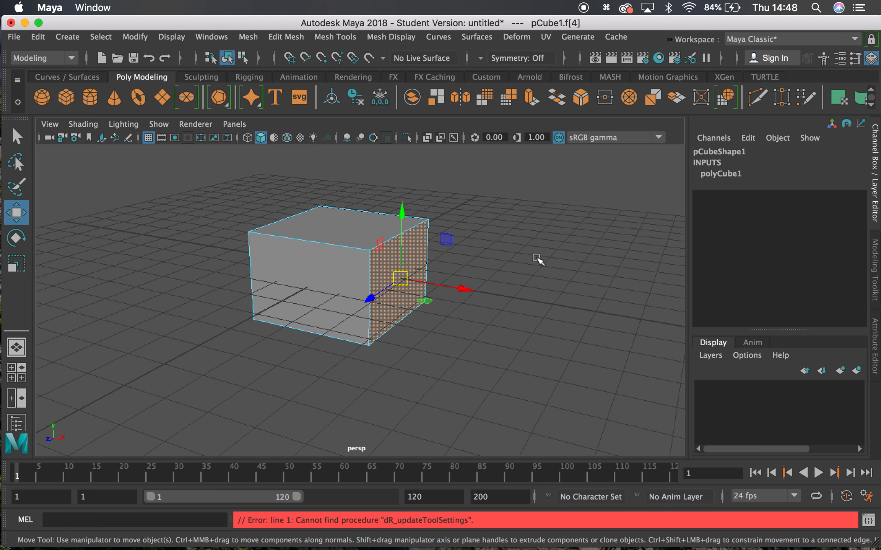
click(528, 95)
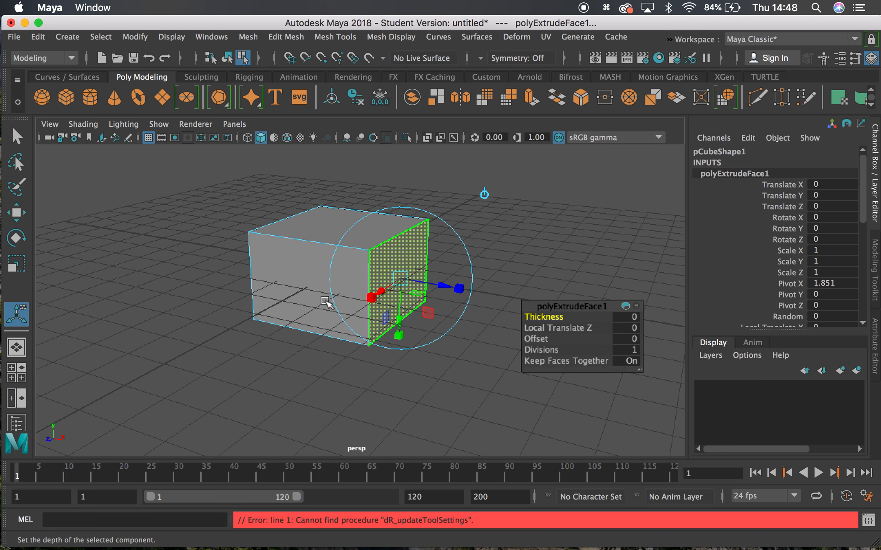
alt+middle_drag(530, 247, 476, 211)
alt+drag(453, 223, 444, 228)
drag(374, 252, 527, 278)
Scale down the extruded end face in height and width to taper the block into a nose.
alt+middle_drag(520, 262, 338, 210)
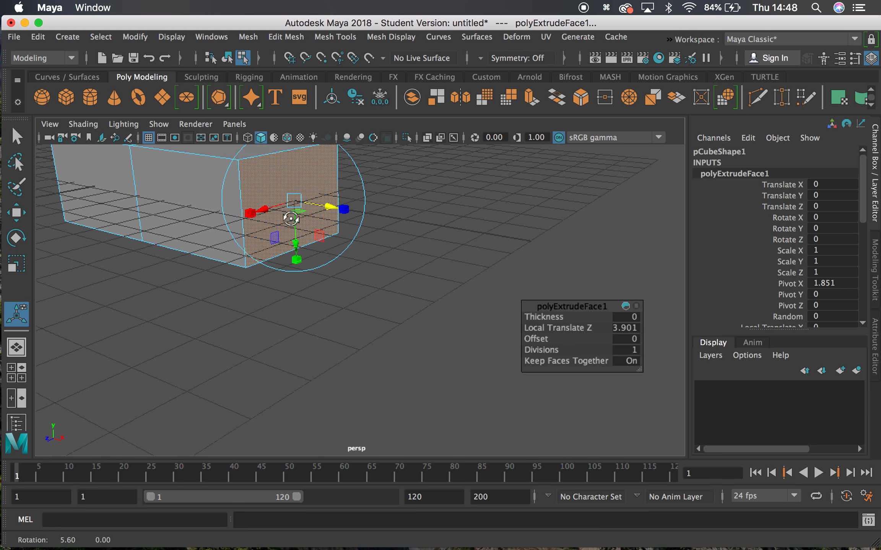
alt+drag(338, 211, 292, 206)
alt+middle_drag(292, 206, 321, 217)
alt+right_drag(305, 267, 344, 289)
alt+drag(329, 233, 415, 256)
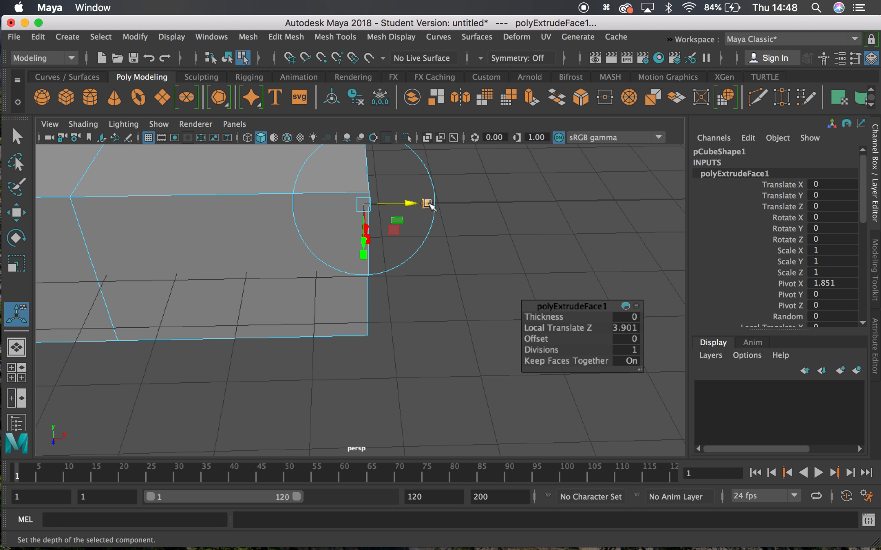
alt+drag(406, 225, 331, 199)
alt+right_drag(337, 214, 383, 239)
alt+middle_drag(348, 187, 374, 323)
alt+right_drag(374, 323, 375, 322)
alt+drag(374, 322, 256, 317)
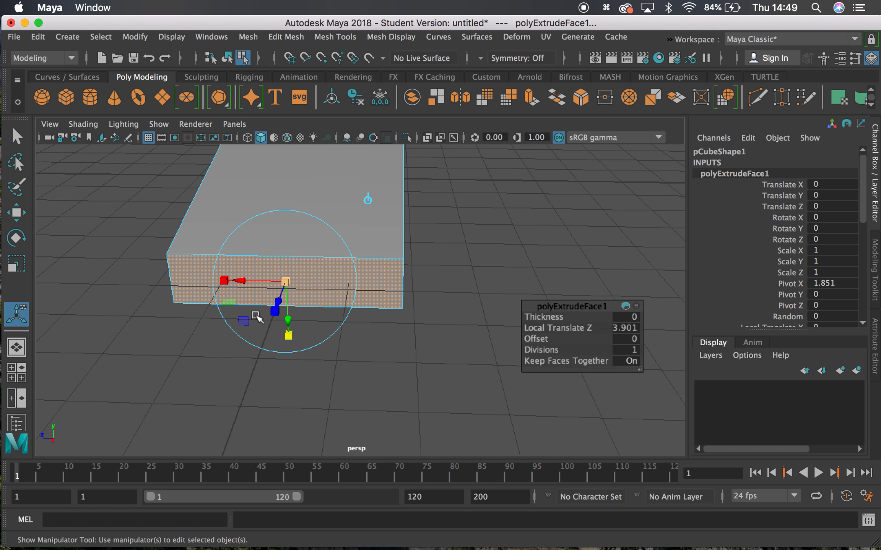
alt+middle_drag(255, 317, 305, 320)
drag(273, 305, 398, 336)
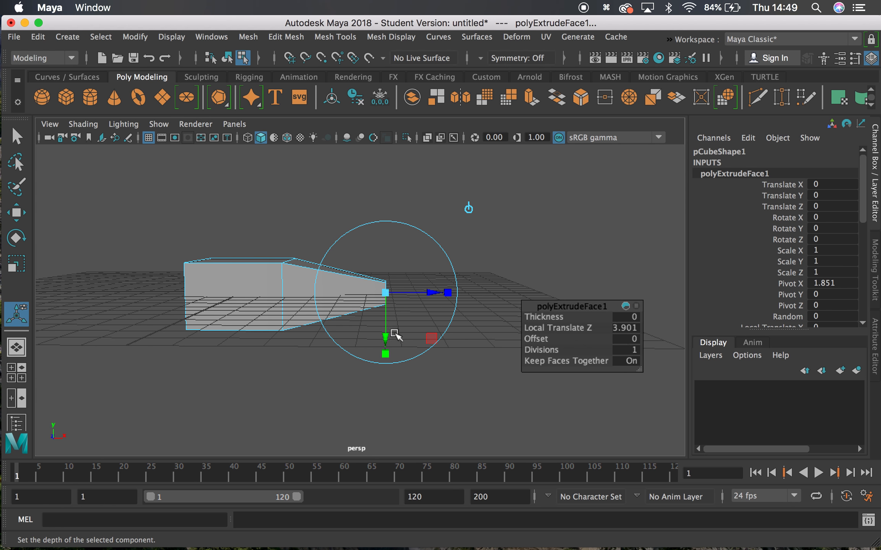
Apply an Extrude to the cube's positive-Z side face without giving it any distance.
mouse_move(323, 248)
alt+mouse_down()
mouse_move(319, 268)
mouse_move(236, 186)
mouse_move(387, 284)
mouse_move(377, 291)
mouse_move(393, 275)
mouse_move(317, 266)
alt+mouse_up()
click(308, 261)
alt+drag(347, 238, 379, 240)
click(530, 100)
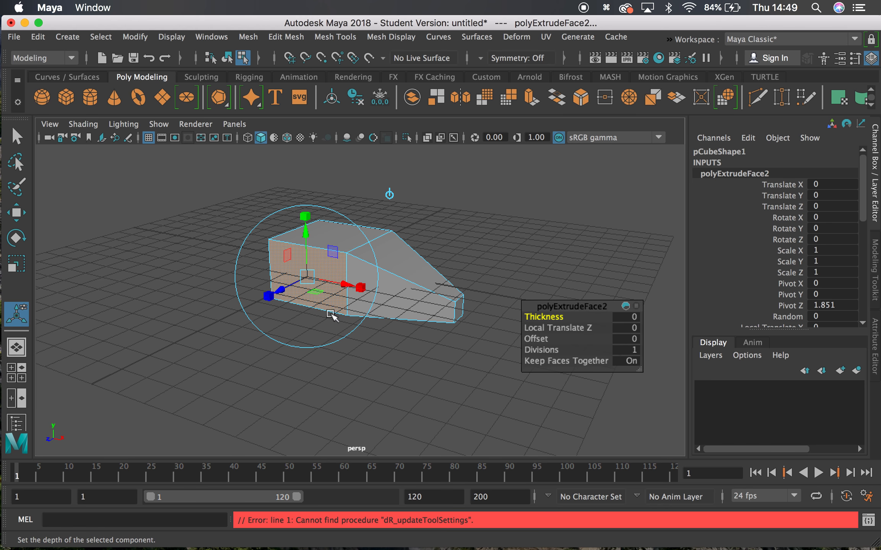
alt+drag(334, 314, 483, 305)
click(508, 253)
Select the top edge of the positive-Z side and move it inward across the top of the block.
alt+drag(536, 257, 428, 239)
right_drag(413, 234, 409, 120)
click(386, 252)
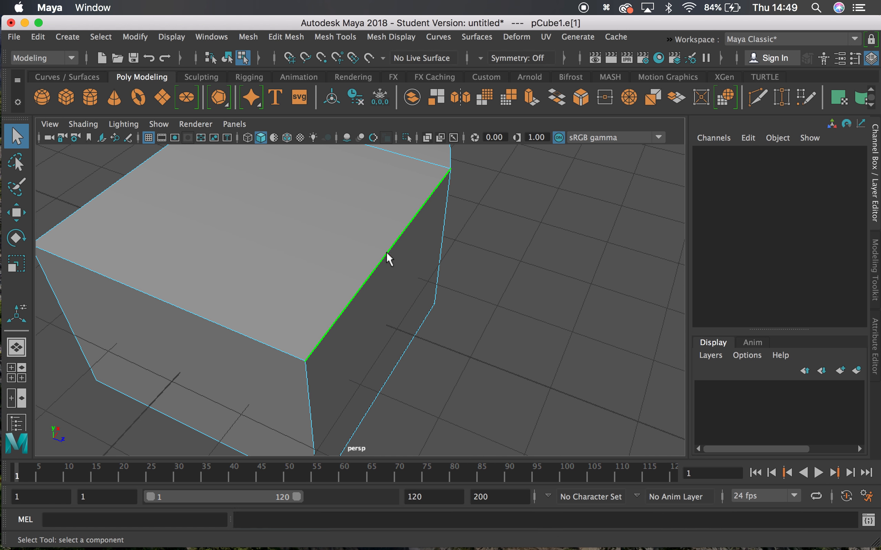
key(w)
shift+drag(451, 271, 409, 249)
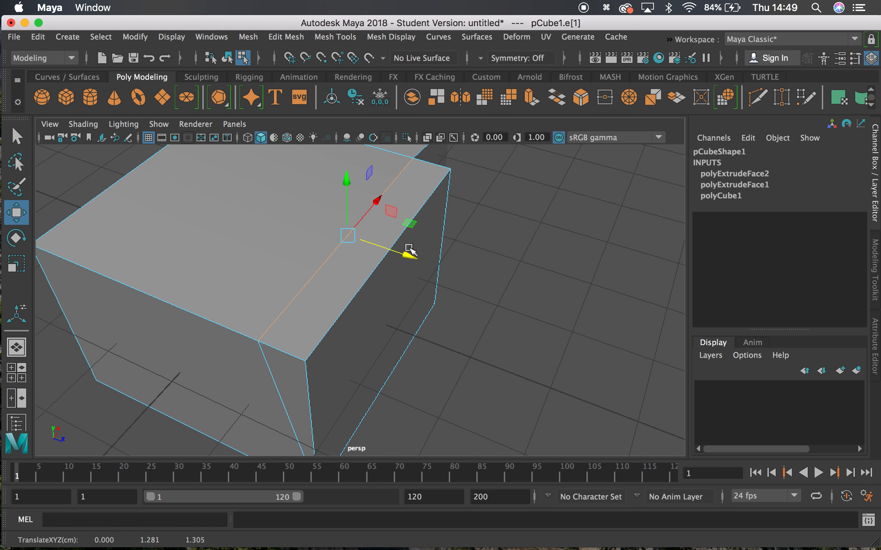
Undo the edge move and the extrusion of the positive-Z side face.
key(super+z)
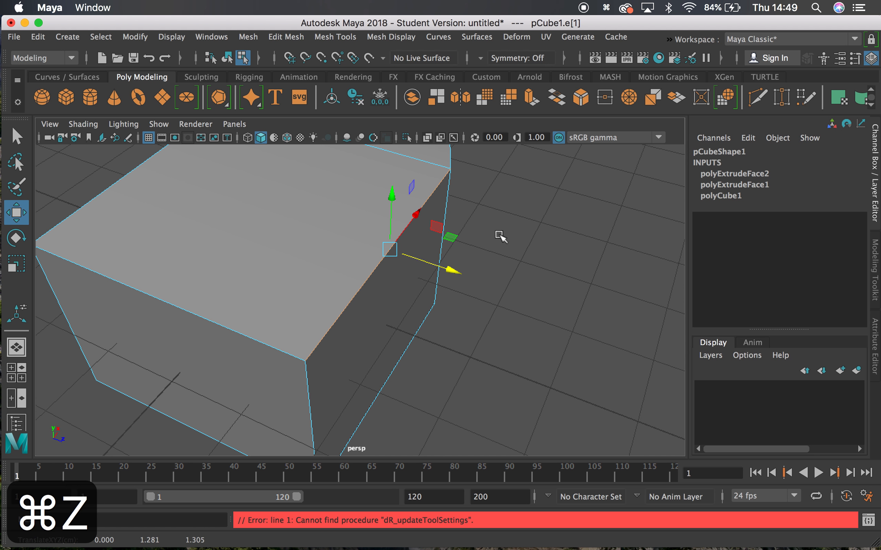
key(super+z)
key(super+z)
key(super+z)
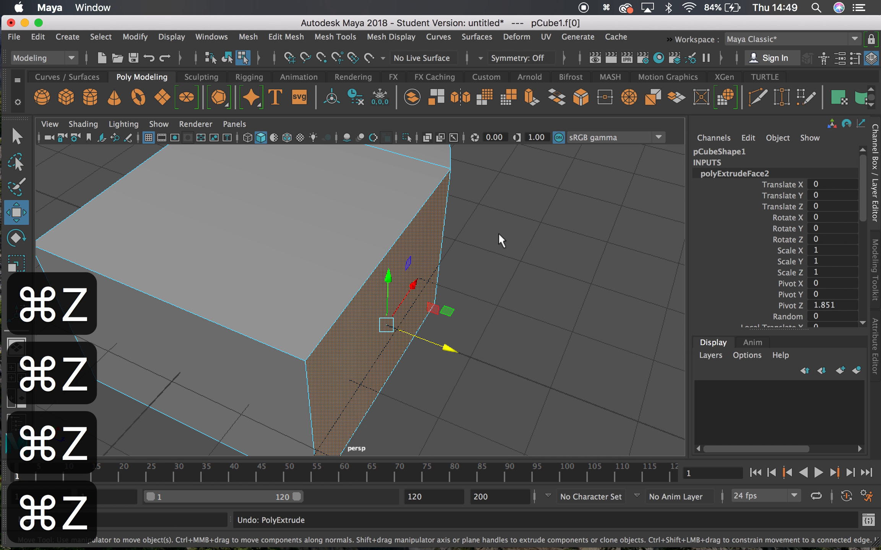
Try moving the positive-Z side face along Z and undo the move.
alt+drag(499, 237, 407, 225)
alt+drag(254, 310, 229, 281)
alt+right_drag(363, 260, 216, 241)
alt+drag(226, 243, 170, 255)
alt+drag(336, 279, 320, 262)
alt+drag(242, 257, 254, 294)
key(super+z)
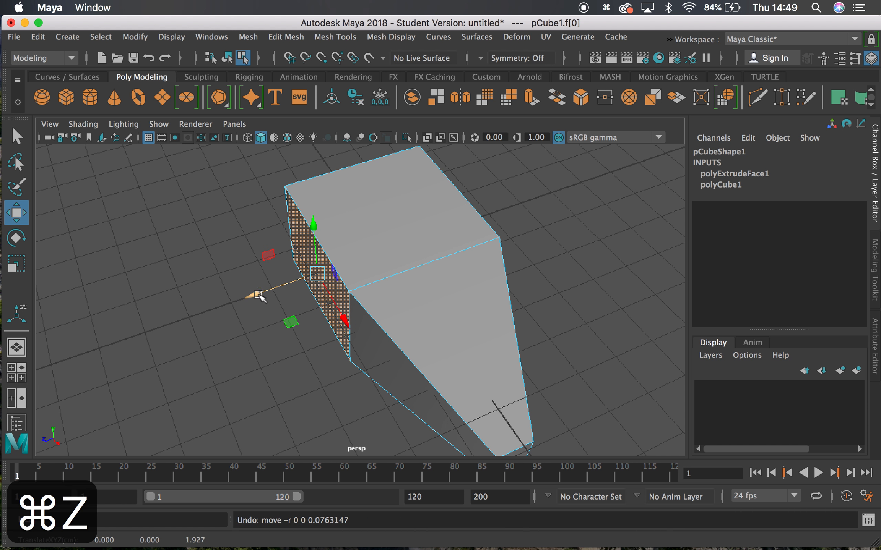
Try editing the top edge and upper corner vertices of the positive-Z side face.
click(152, 189)
click(332, 268)
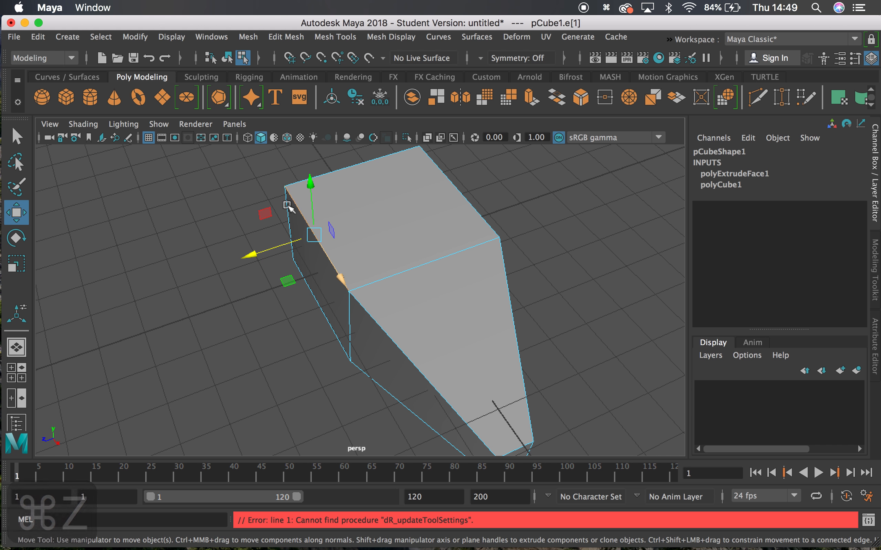
drag(309, 187, 337, 275)
key(super+z)
Select the two opposite side faces of the block in face selection mode.
right_click(337, 156)
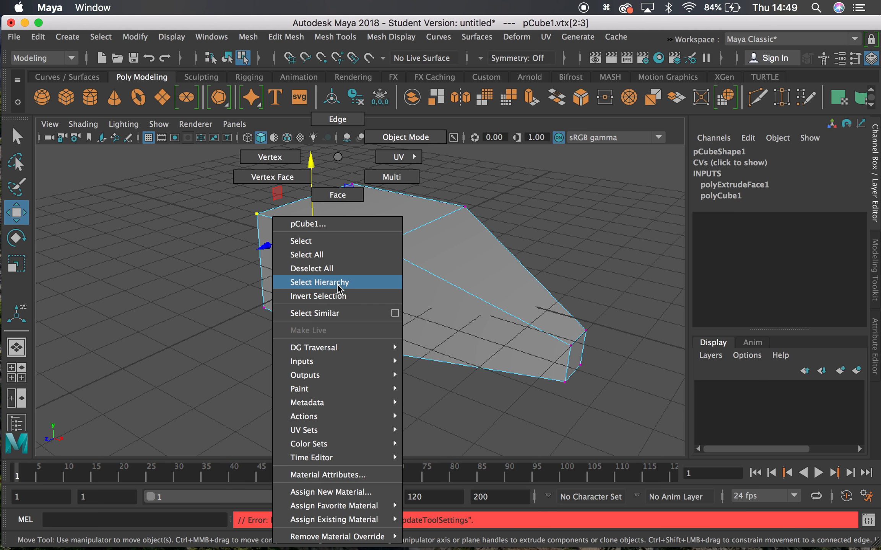
right_drag(330, 176, 334, 299)
click(334, 295)
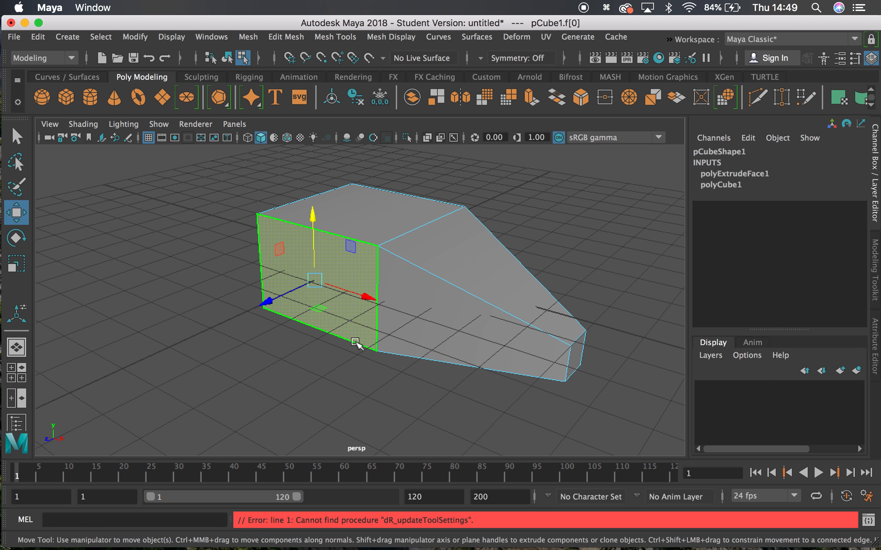
alt+drag(412, 262, 385, 237)
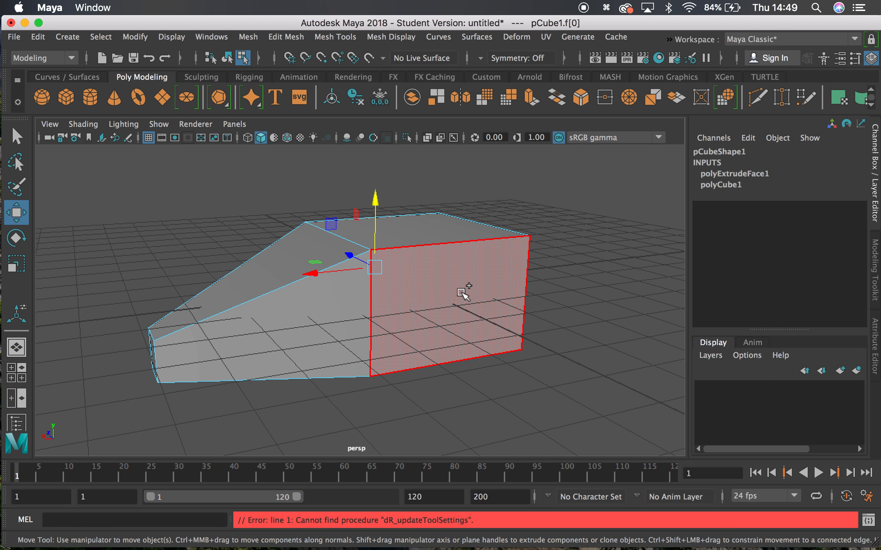
shift+click(451, 310)
alt+drag(474, 306, 495, 269)
scroll(496, 264, up, 10)
scroll(496, 264, down, 10)
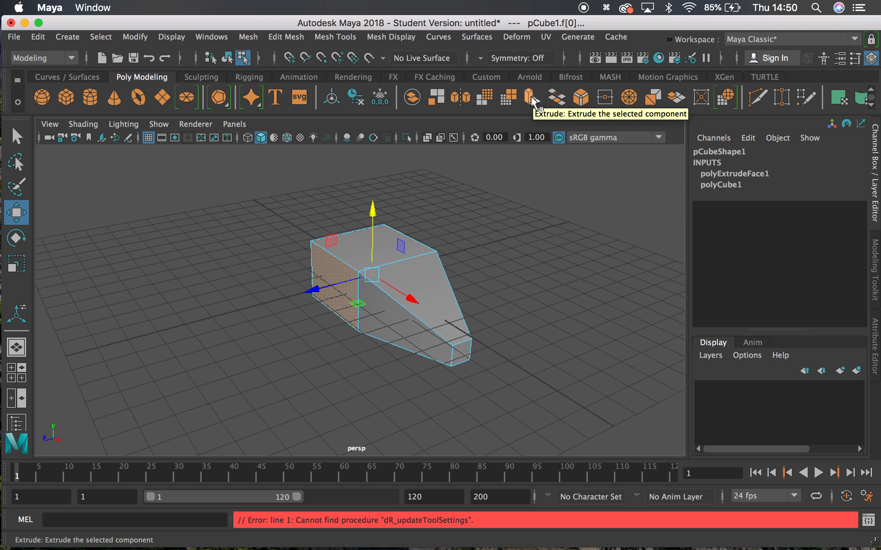
Extrude both side faces outward with a local Z translation of about 3.048 to start the wings.
click(290, 39)
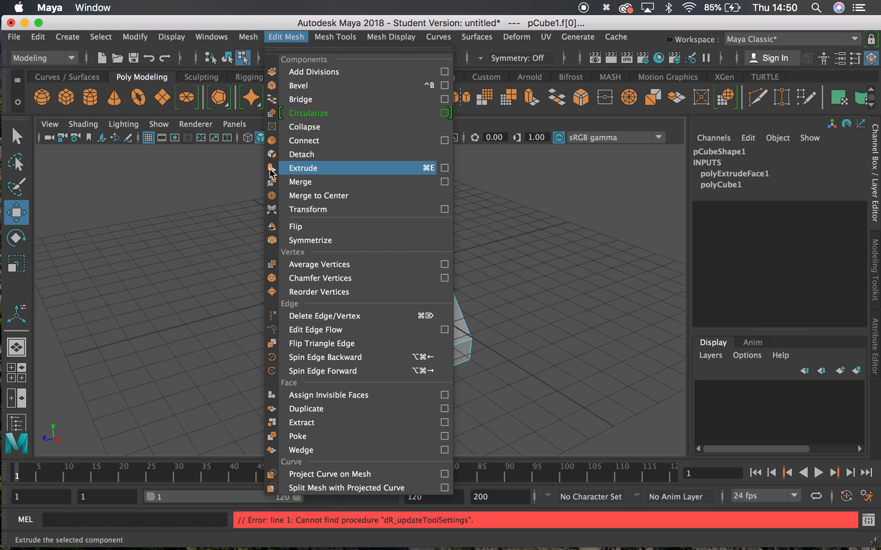
click(300, 168)
alt+drag(491, 293, 367, 264)
drag(295, 291, 217, 293)
alt+drag(218, 293, 260, 297)
key(ctrl+z)
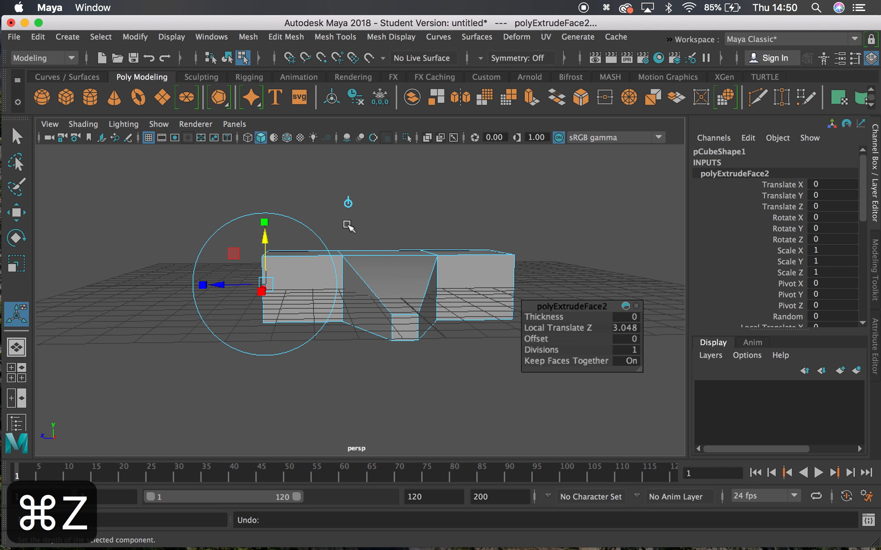
Raise both extruded wing ends together along the world Y axis to a Translate Y of about 2.585.
click(348, 203)
drag(385, 235, 380, 197)
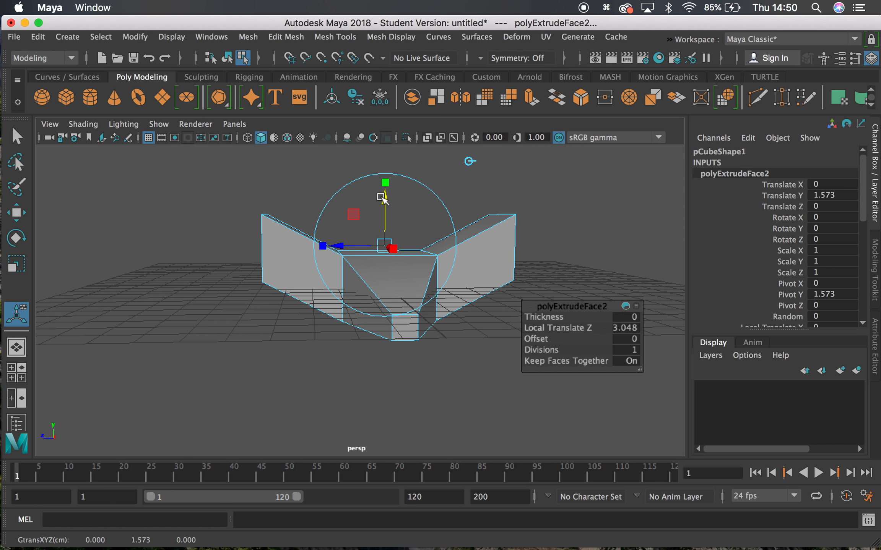
click(472, 161)
drag(267, 204, 376, 196)
key(super+z)
click(359, 204)
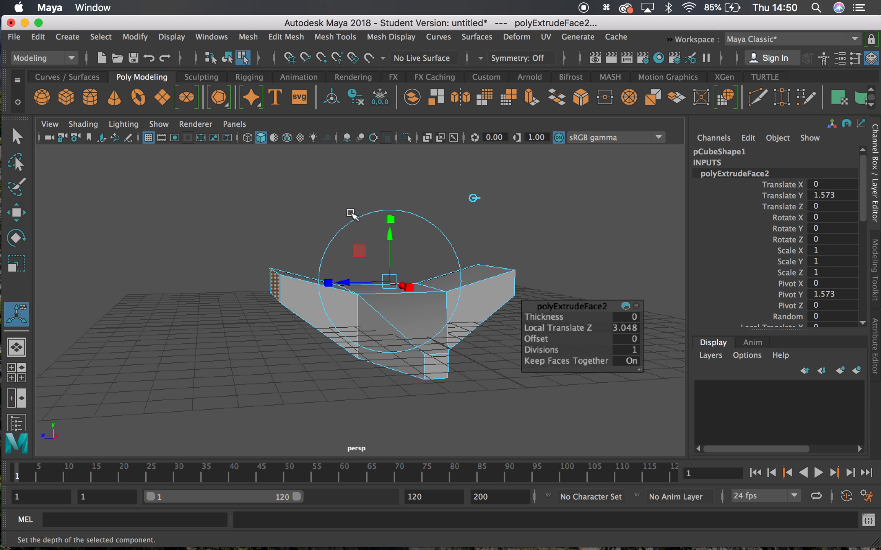
drag(393, 239, 399, 268)
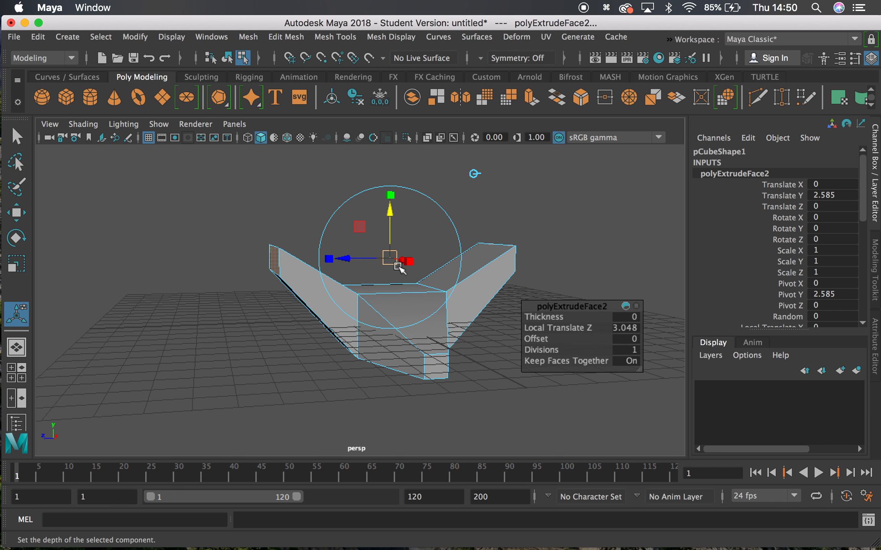
Extrude both wing-end faces outward again with a local Z translation of about 3.507.
click(531, 98)
drag(258, 261, 169, 262)
alt+middle_drag(368, 239, 453, 245)
alt+drag(452, 246, 421, 234)
click(350, 202)
drag(350, 202, 327, 188)
key(super+z)
alt+right_drag(533, 226, 468, 252)
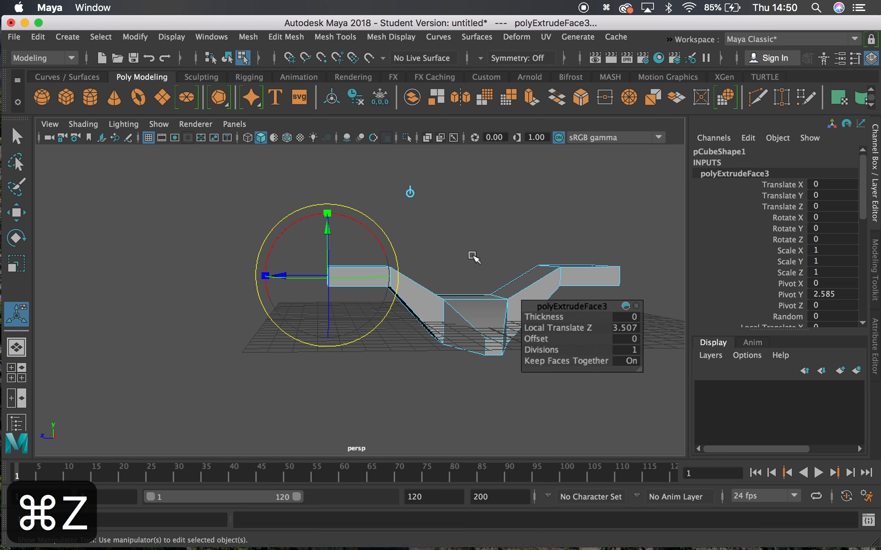
drag(328, 231, 327, 218)
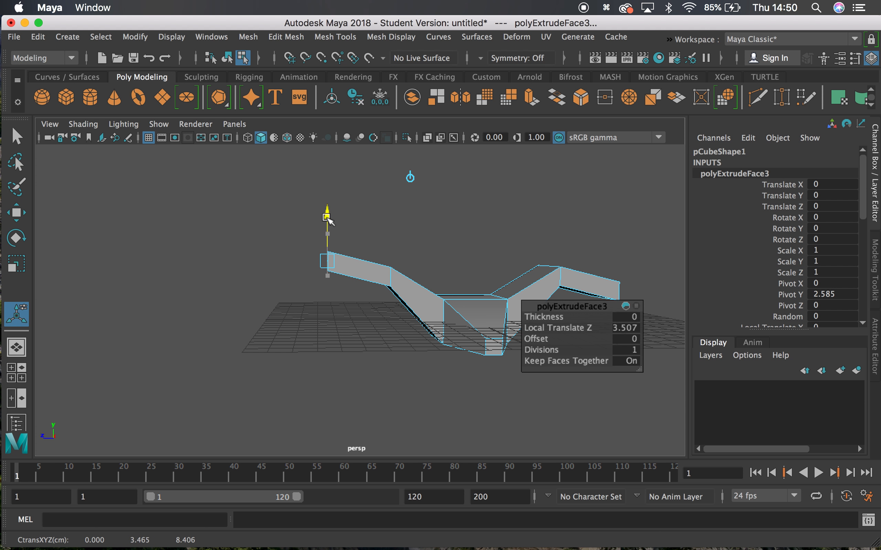
key(super+z)
key(super+z)
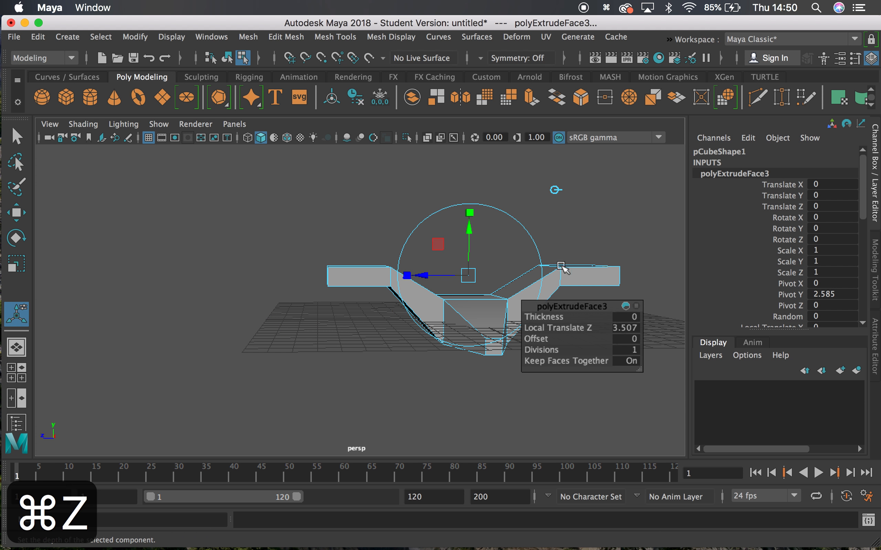
Raise both wing ends together along the world Y axis and extrude them outward by about 2.475.
drag(467, 231, 460, 209)
click(329, 257)
key(g)
drag(299, 259, 255, 259)
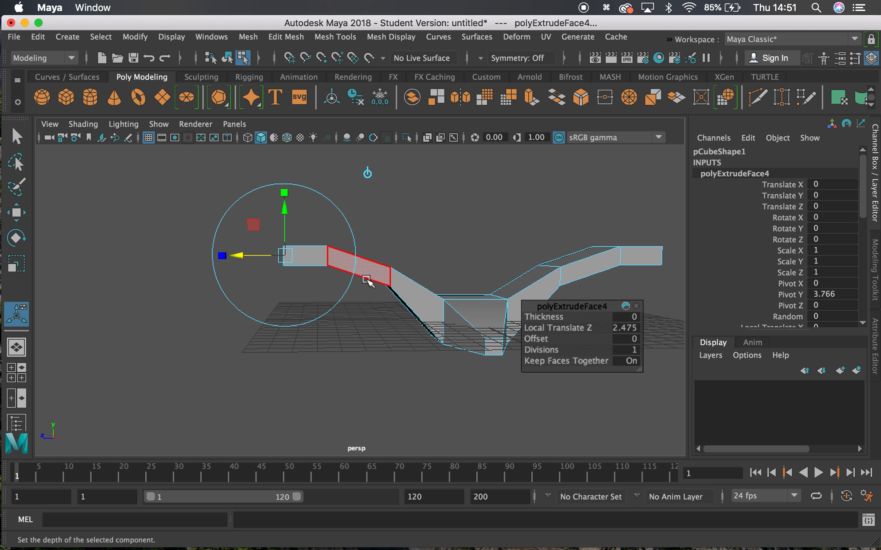
mouse_move(481, 264)
alt+mouse_down()
mouse_move(495, 252)
mouse_move(639, 251)
mouse_move(601, 279)
mouse_move(566, 259)
mouse_move(486, 261)
alt+mouse_up()
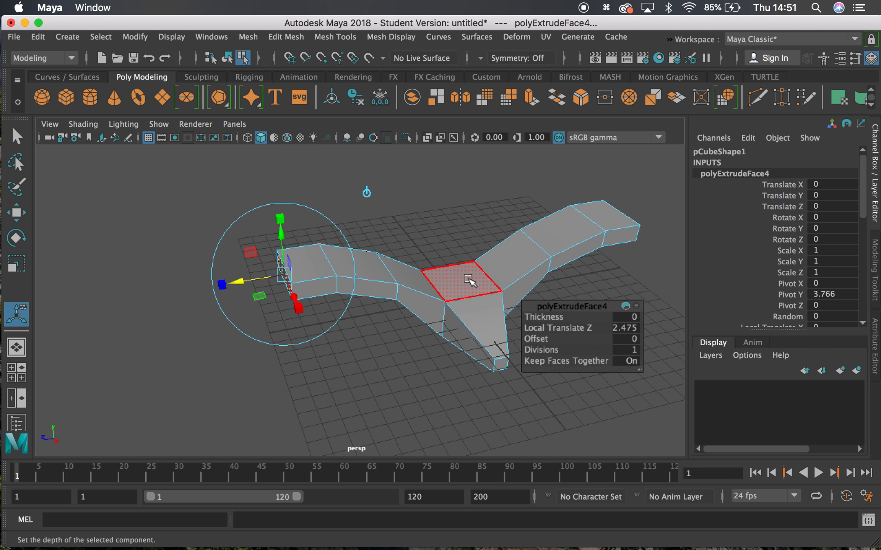
Extrude the wing-end faces by about 1.071 to form a short tip segment on each wing.
key(g)
drag(254, 282, 237, 282)
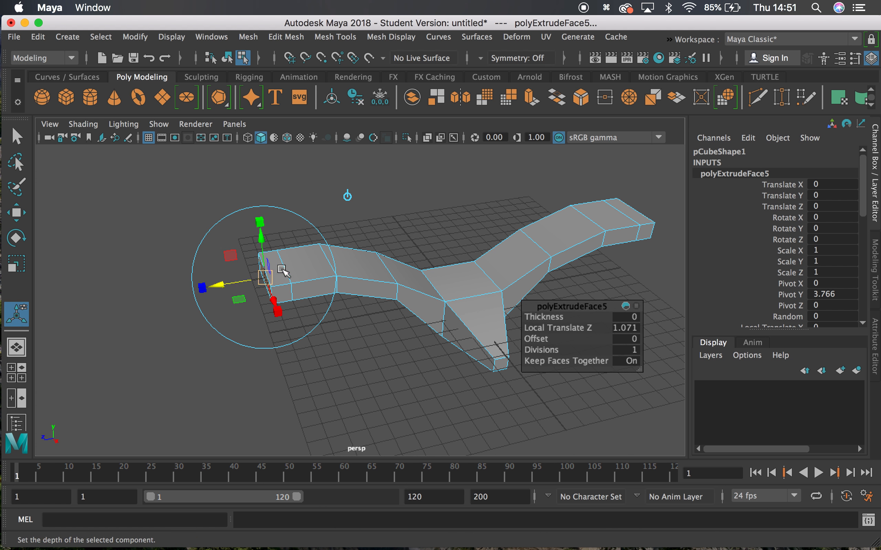
scroll(278, 273, down, 5)
scroll(279, 273, up, 7)
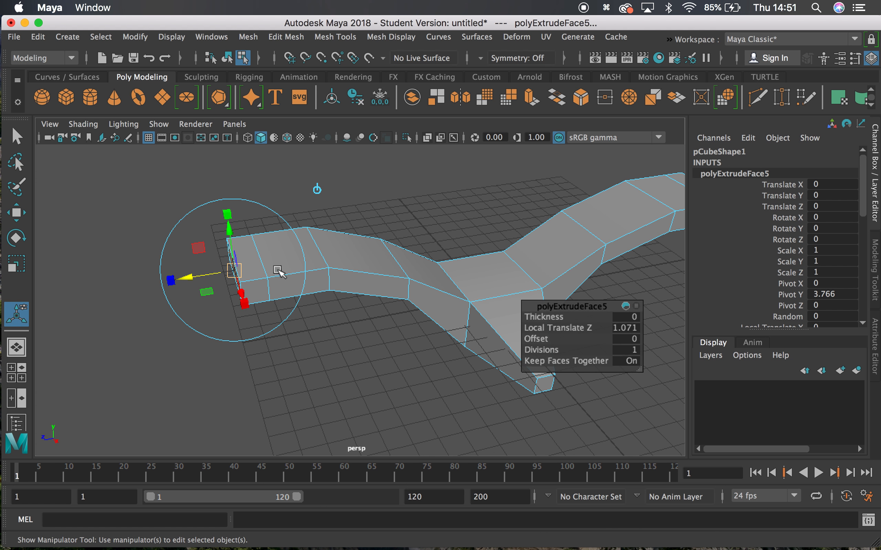
Select the top faces of the short tip segments on both wings.
key(t)
alt+drag(473, 204, 511, 208)
alt+middle_drag(524, 195, 420, 279)
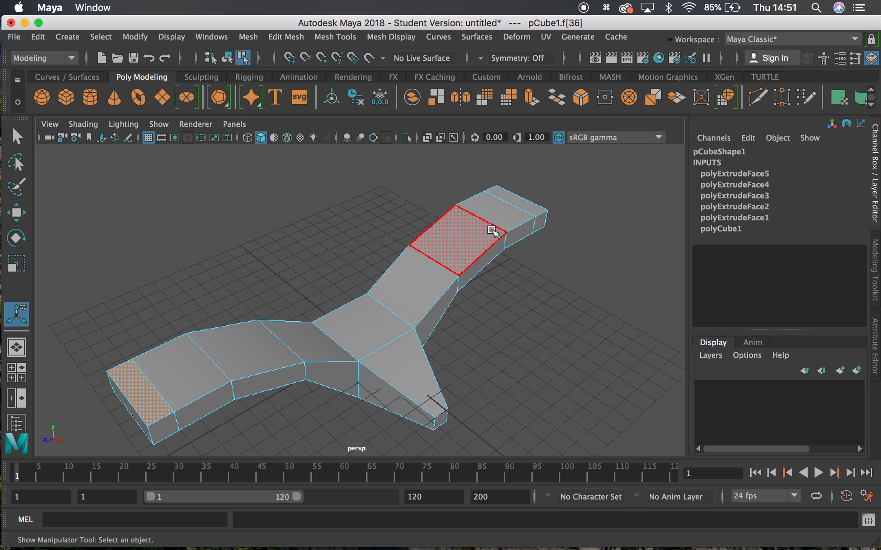
click(521, 205)
alt+right_drag(510, 285, 487, 281)
alt+drag(487, 281, 445, 233)
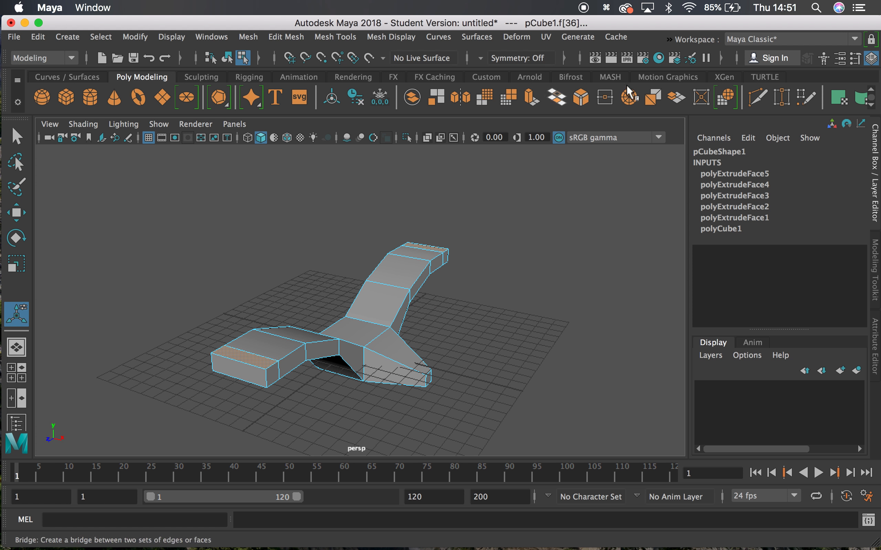
Extrude the tip faces about 2.548 upward into fins, shifted about -3.913 in local X and narrowed at their upper ends.
drag(237, 319, 274, 277)
drag(345, 293, 484, 274)
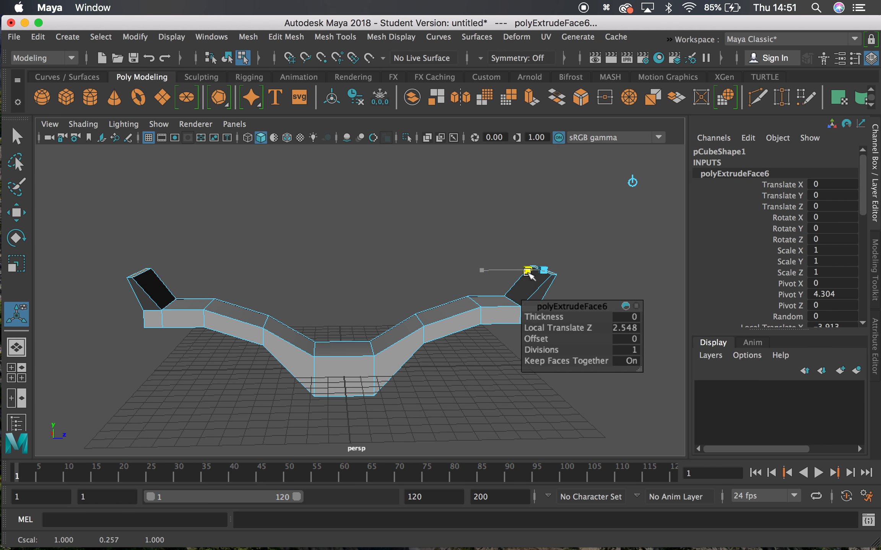
alt+drag(293, 293, 305, 255)
Select the vertices of the outer wing sections and fins on both sides and move them backward along X.
right_drag(304, 255, 242, 160)
alt+drag(283, 201, 328, 234)
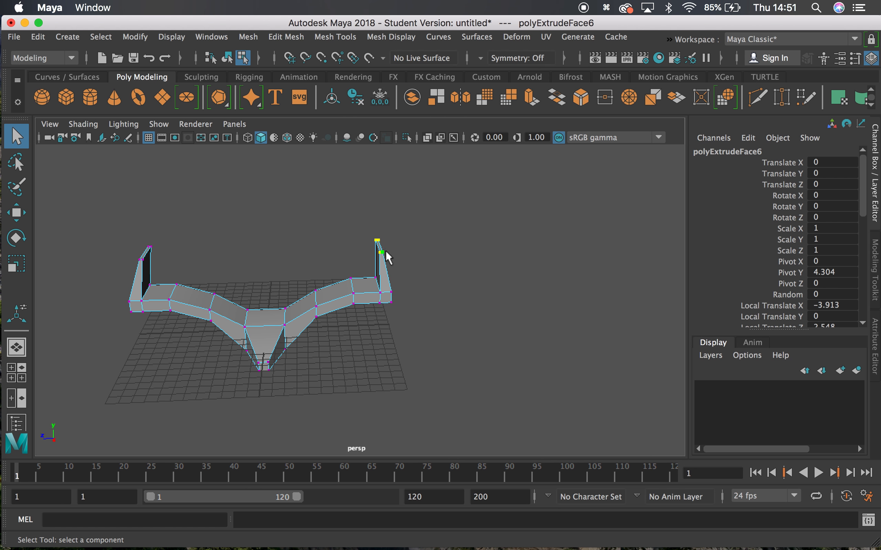
click(385, 252)
drag(335, 151, 335, 151)
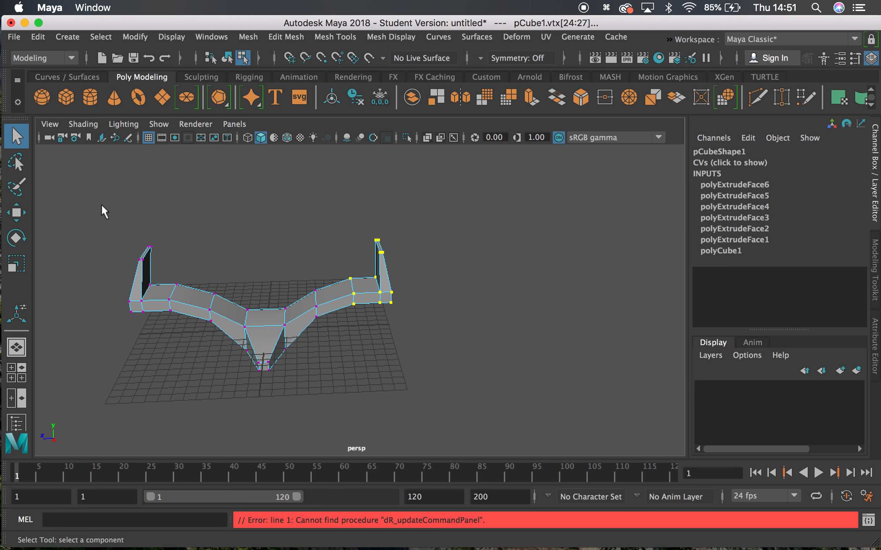
shift+drag(187, 356, 188, 356)
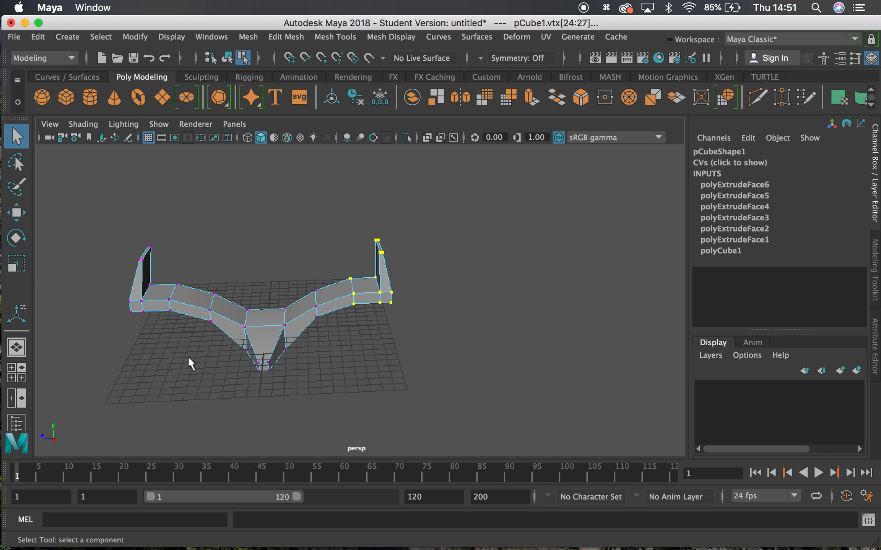
alt+drag(285, 220, 218, 263)
key(w)
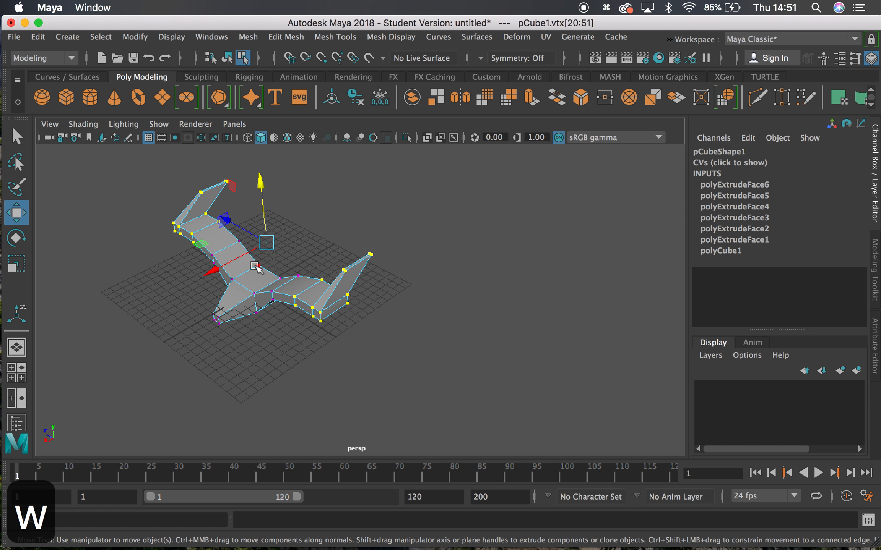
alt+drag(248, 220, 311, 249)
alt+middle_drag(163, 247, 221, 236)
Select only the wing-tip and fin vertices on both sides and move them further backward along X.
drag(156, 218, 176, 254)
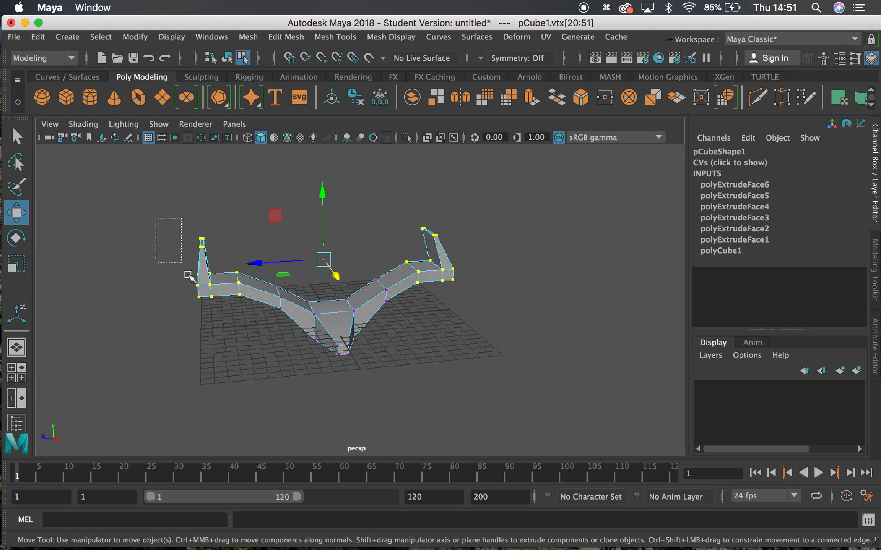
drag(225, 352, 226, 354)
alt+drag(491, 322, 379, 251)
shift+drag(401, 197, 400, 196)
alt+drag(386, 193, 287, 226)
drag(246, 255, 459, 193)
Select the inner wing-joint vertices on both wings and move them forward along X to about 0.716.
scroll(267, 232, up, 1)
alt+right_drag(266, 232, 384, 261)
alt+drag(384, 261, 448, 310)
alt+middle_drag(424, 305, 337, 244)
alt+drag(336, 244, 294, 306)
alt+drag(532, 299, 460, 283)
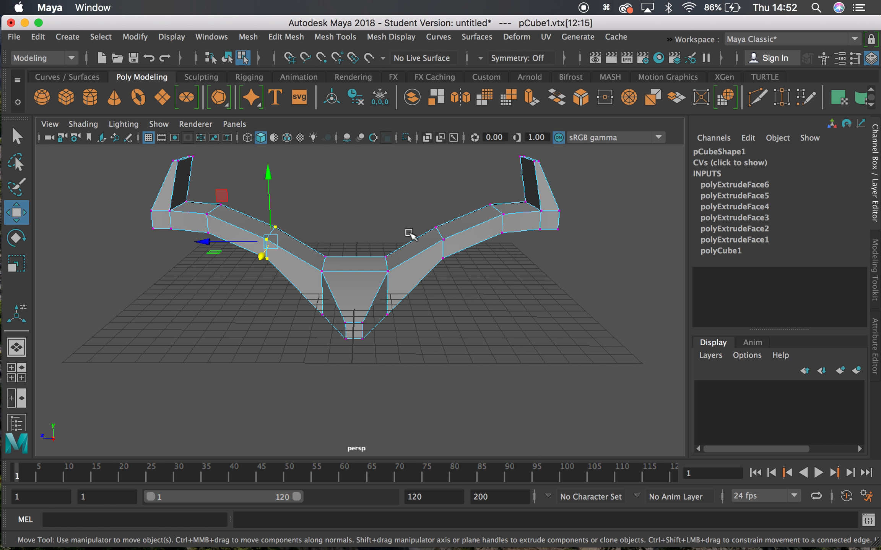
shift+drag(411, 214, 464, 276)
alt+drag(411, 229, 423, 260)
drag(361, 293, 363, 299)
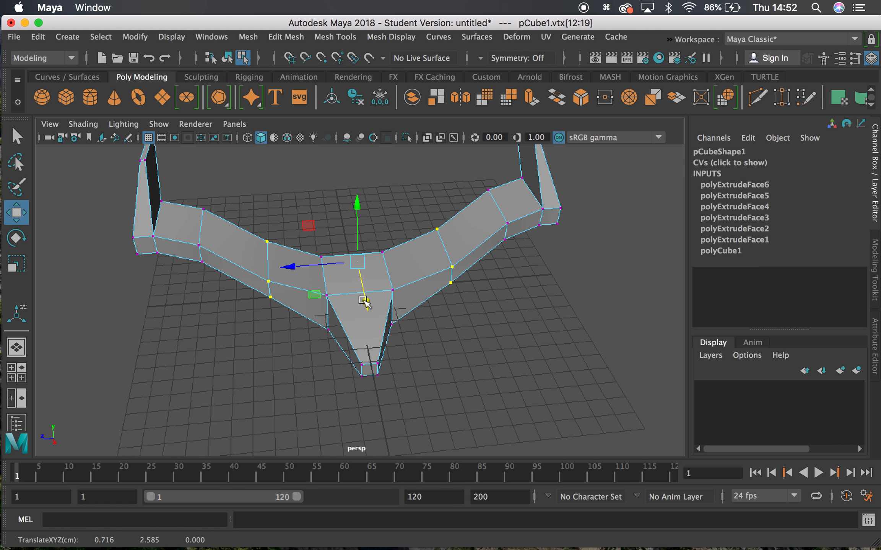
Move the inner wing-joint vertices further forward to about X 0.973 in the top view, then restore the single perspective view.
click(18, 372)
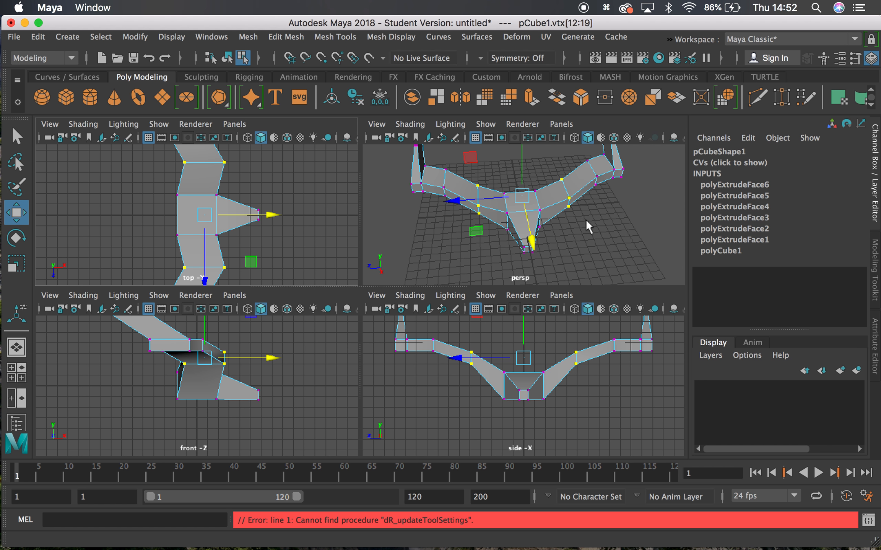
alt+drag(495, 231, 296, 246)
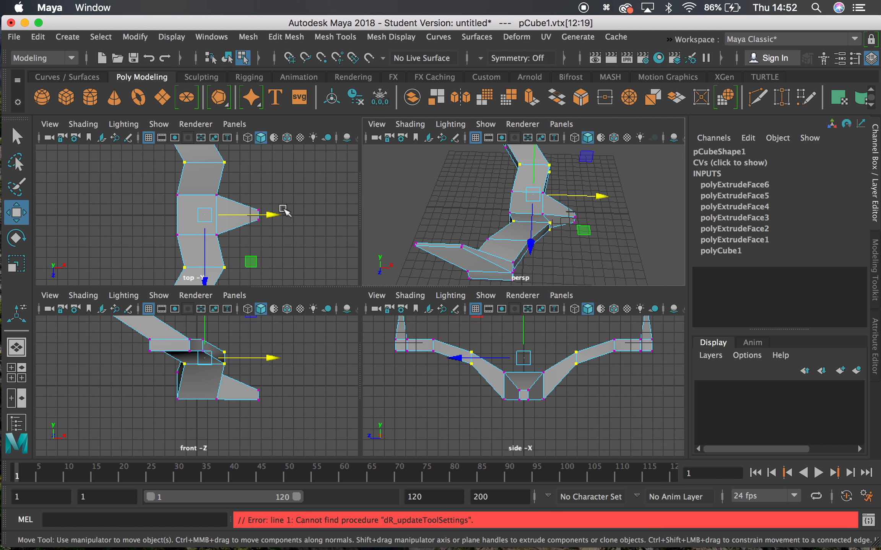
mouse_move(277, 211)
mouse_down()
mouse_move(270, 213)
mouse_move(281, 215)
mouse_up()
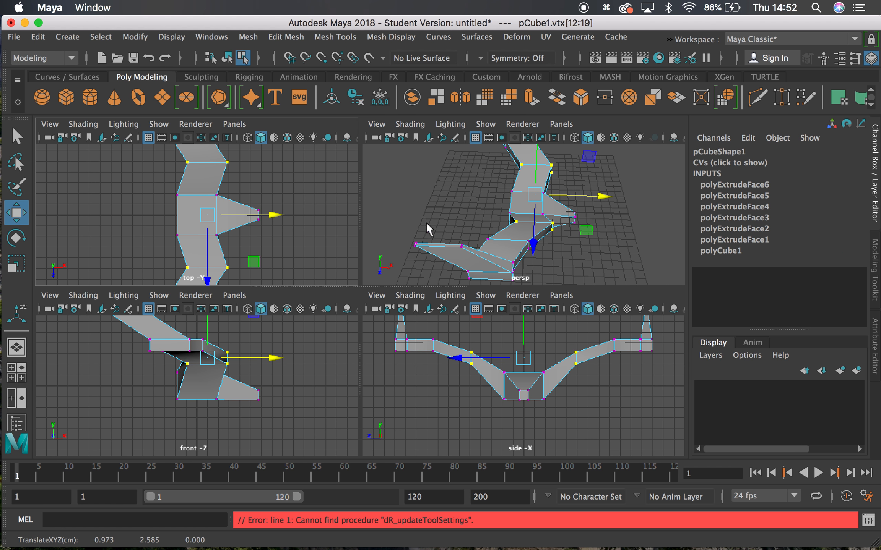
alt+drag(426, 224, 407, 238)
click(17, 348)
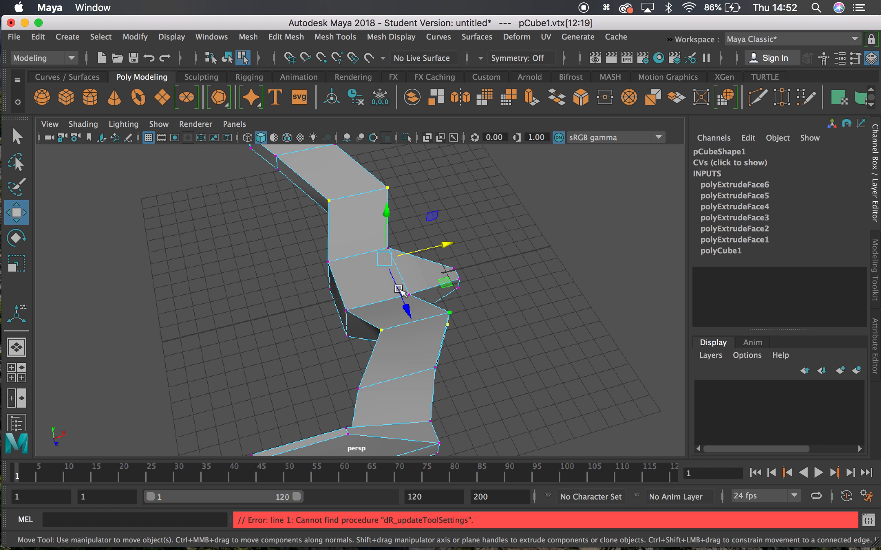
Insert an edge loop across the middle section of one wing, close to its outer bend.
alt+drag(399, 289, 168, 282)
alt+drag(211, 241, 354, 224)
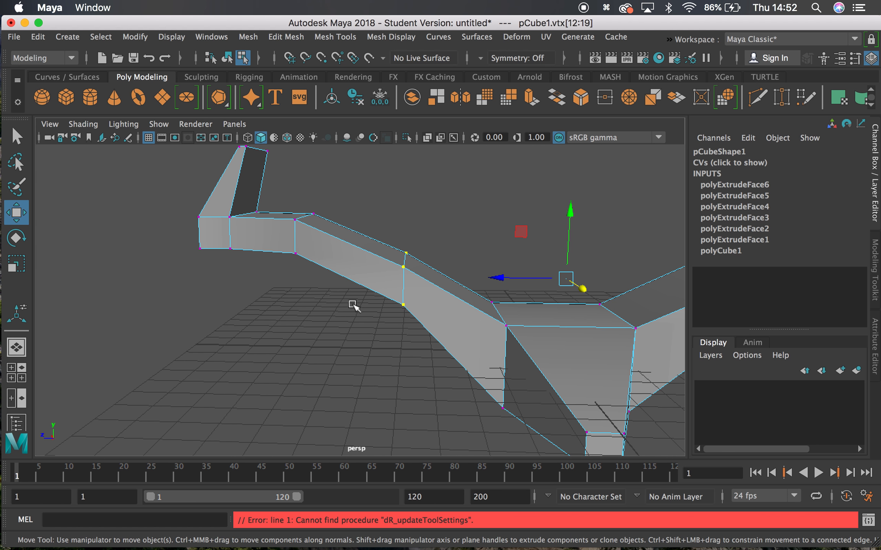
alt+drag(375, 272, 369, 265)
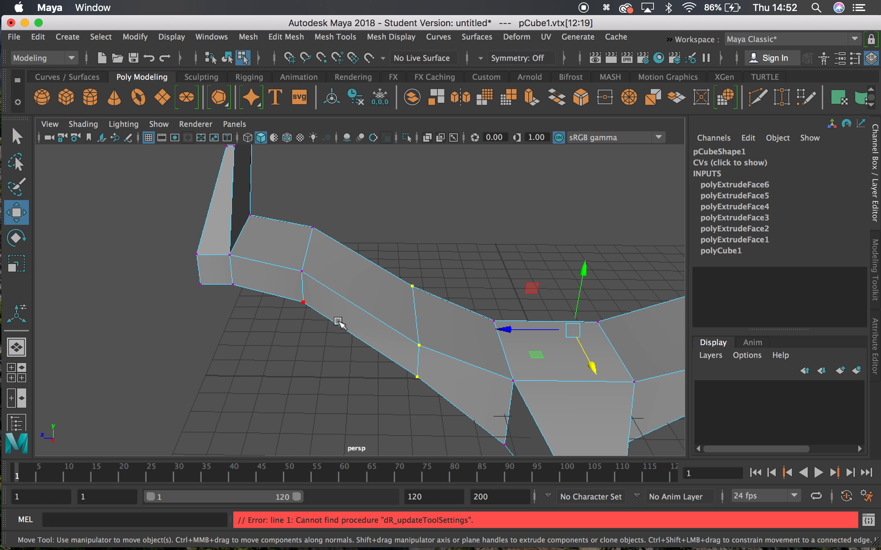
alt+drag(379, 304, 402, 253)
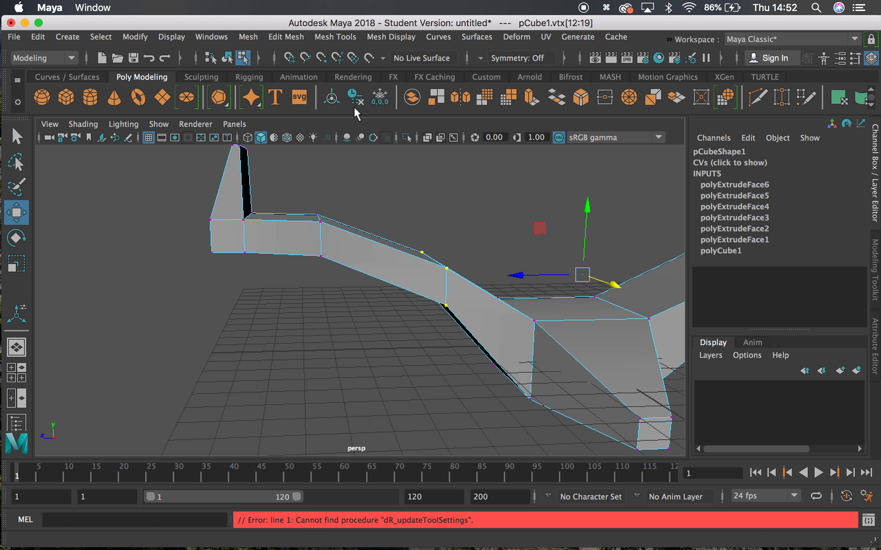
click(336, 39)
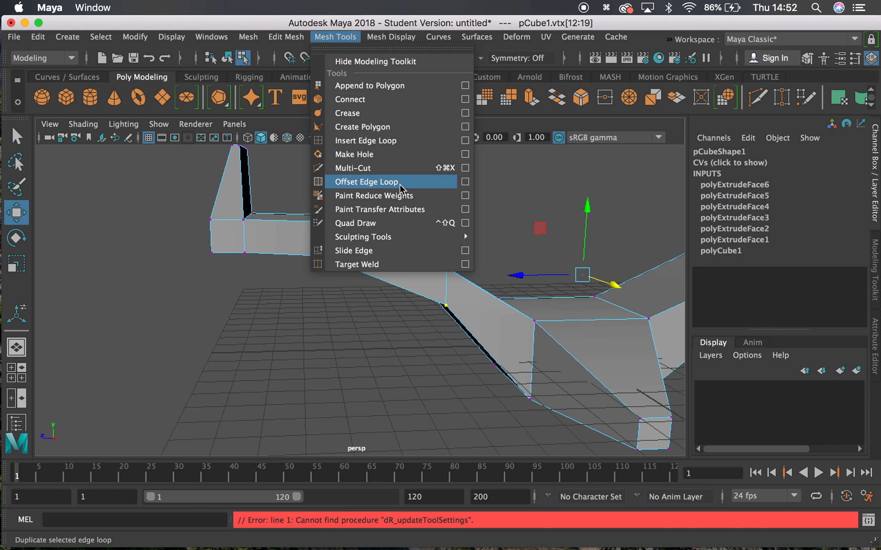
click(367, 141)
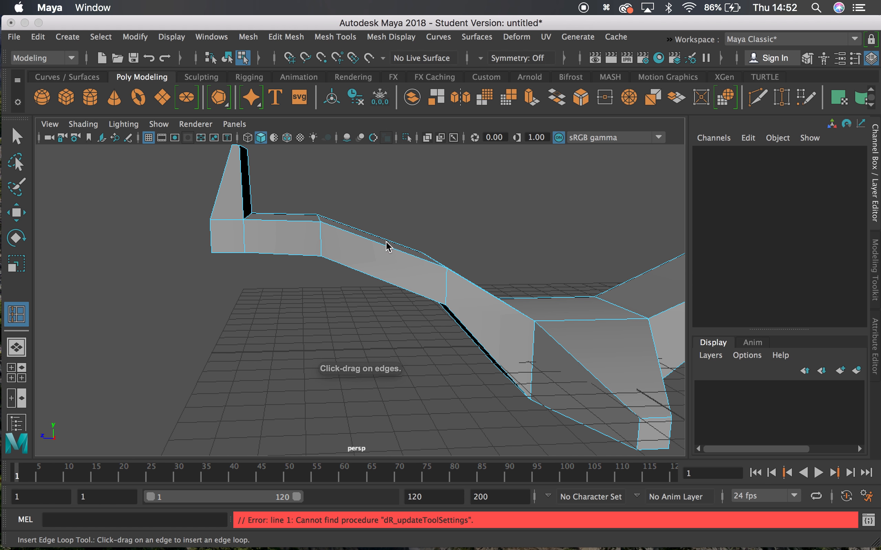
click(377, 248)
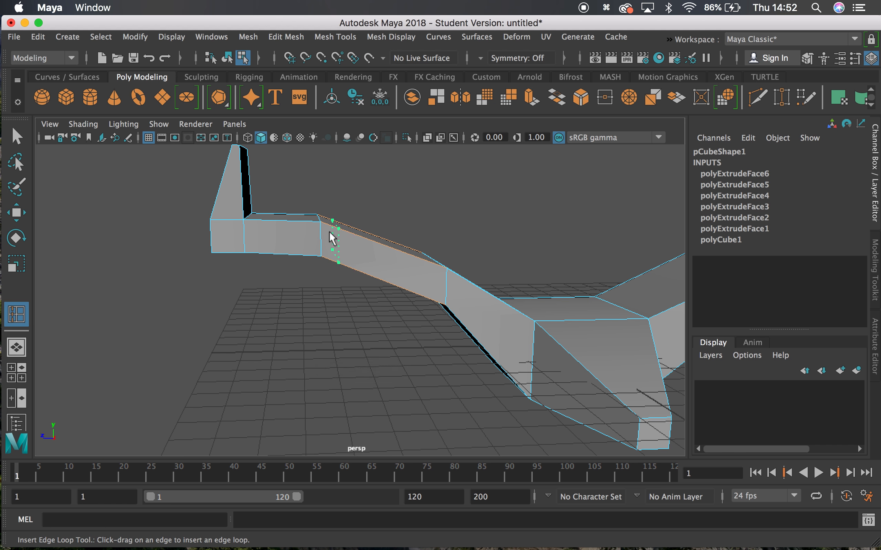
click(352, 236)
Insert a second edge loop across the same wing section, close to its inner joint.
alt+drag(421, 245, 348, 259)
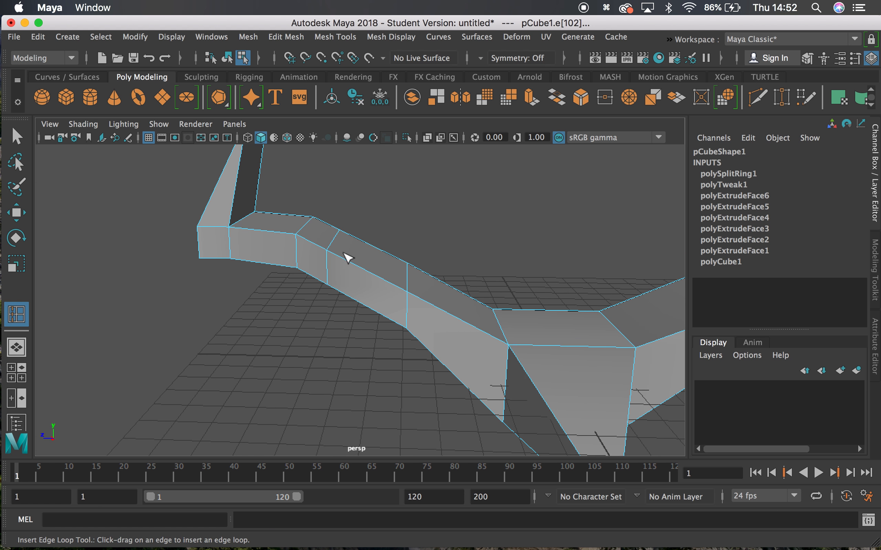
click(333, 39)
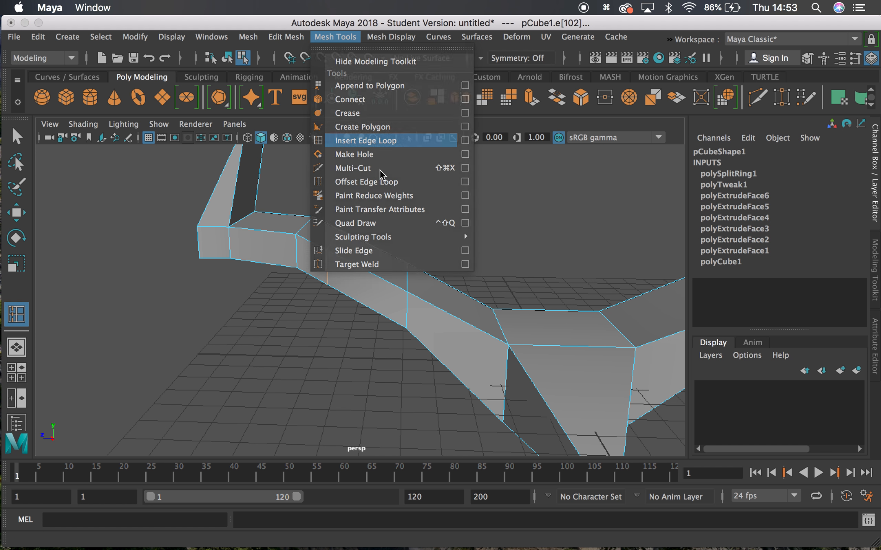
click(366, 141)
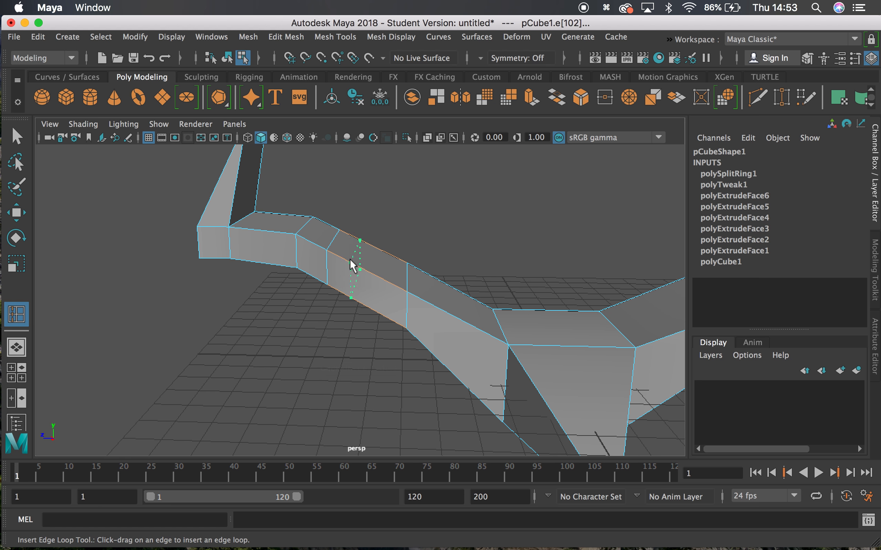
click(377, 273)
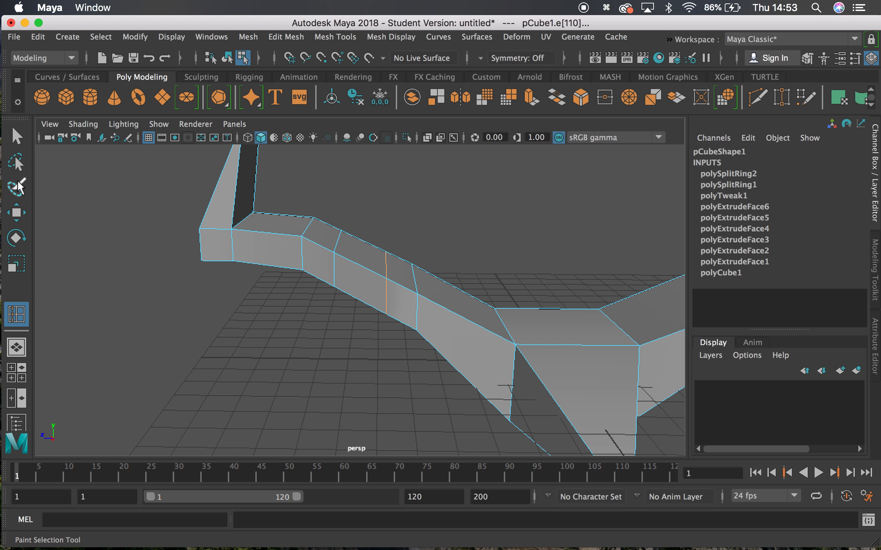
Scale up the new edge loop nearest the inner joint to thicken the wing there.
click(19, 216)
click(728, 184)
alt+drag(517, 212, 483, 232)
key(r)
drag(349, 282, 369, 274)
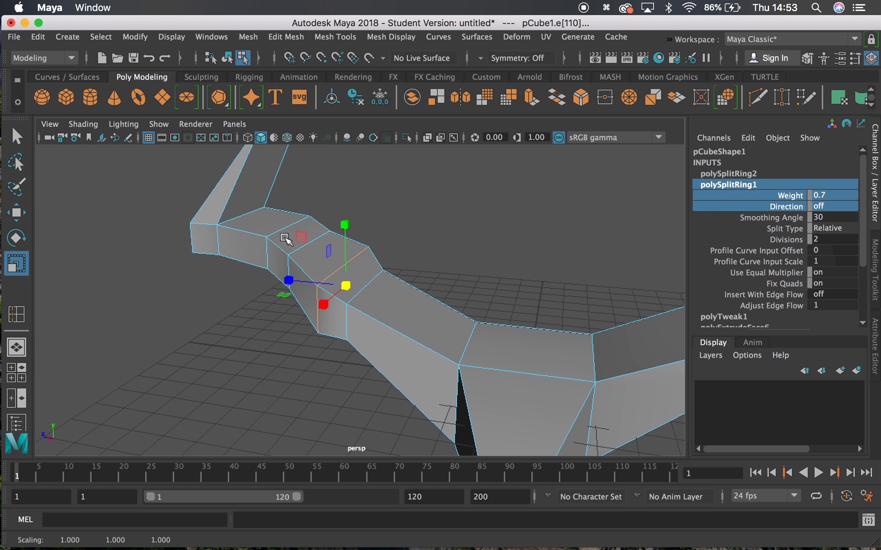
Select the other inserted edge loop near the wing's outer bend and scale it up to match the bulge.
click(322, 237)
alt+drag(313, 256, 341, 259)
alt+drag(341, 259, 364, 257)
scroll(362, 250, down, 5)
scroll(364, 247, up, 5)
click(421, 166)
click(382, 269)
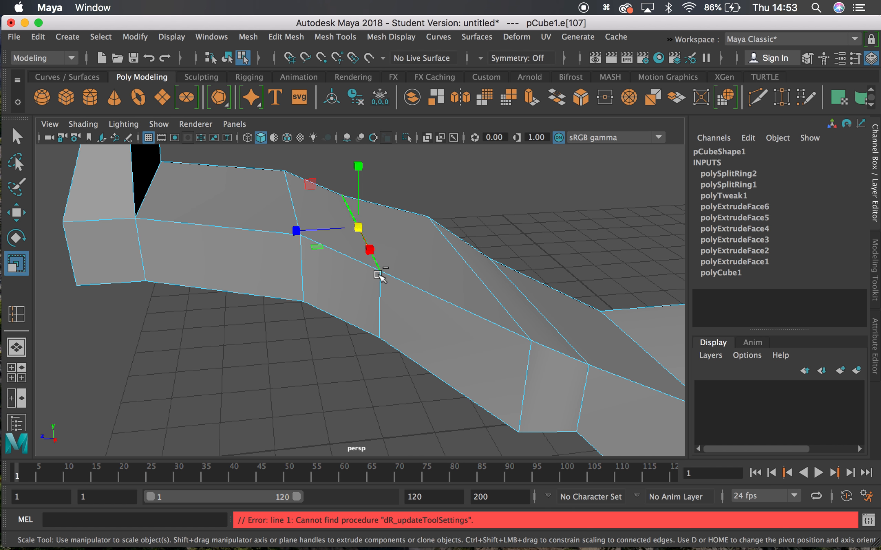
alt+drag(384, 277, 379, 215)
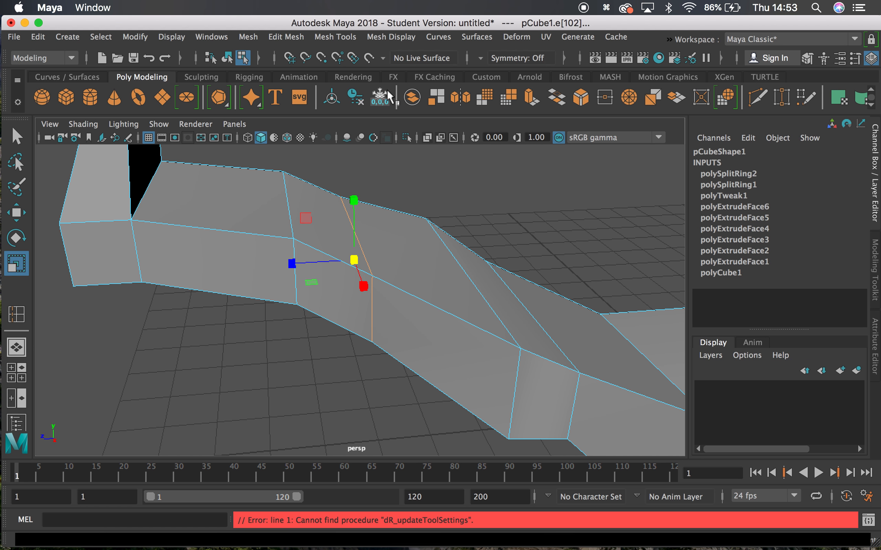
click(409, 157)
click(362, 214)
alt+drag(362, 214, 453, 223)
scroll(379, 238, down, 4)
Select the edge loop at the same wing's outer bend and scale it up slightly to blend the thickened section.
click(320, 259)
drag(320, 259, 578, 208)
alt+middle_drag(578, 208, 446, 210)
scroll(447, 210, up, 5)
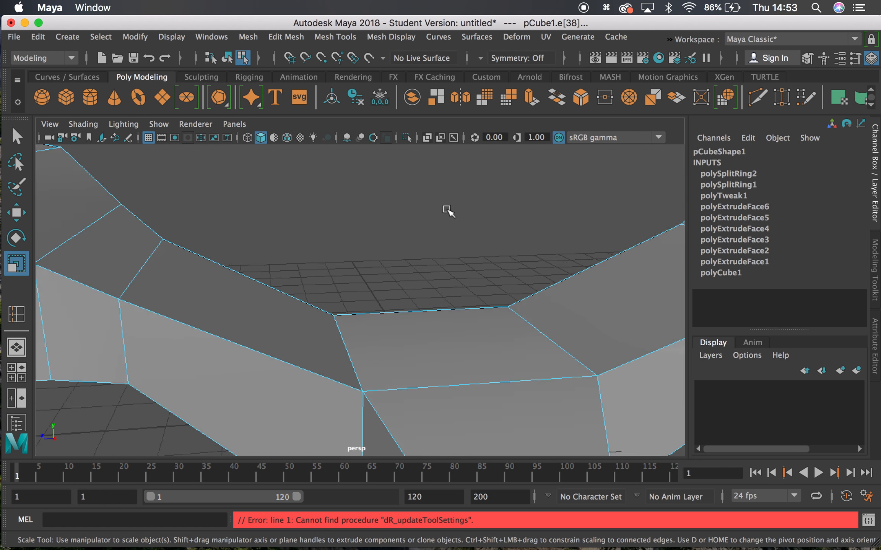
scroll(447, 210, down, 10)
alt+drag(423, 215, 415, 244)
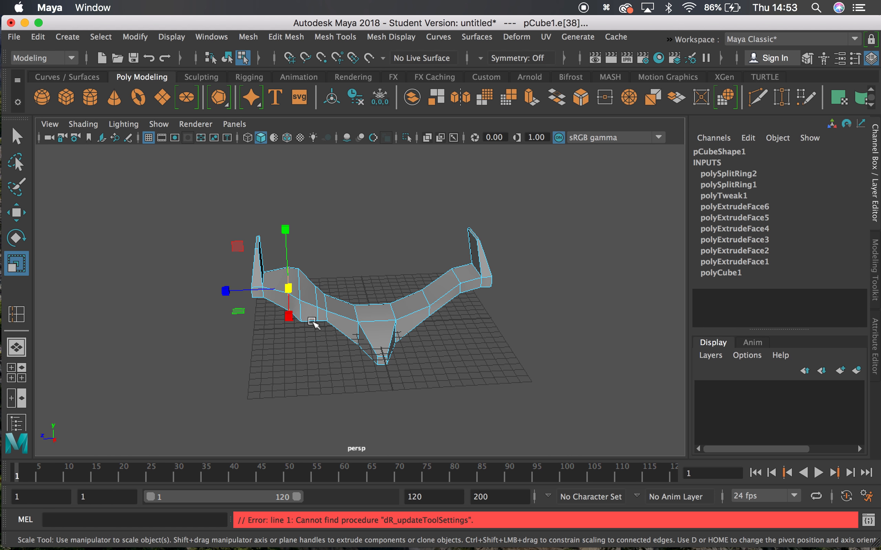
alt+drag(336, 286, 330, 287)
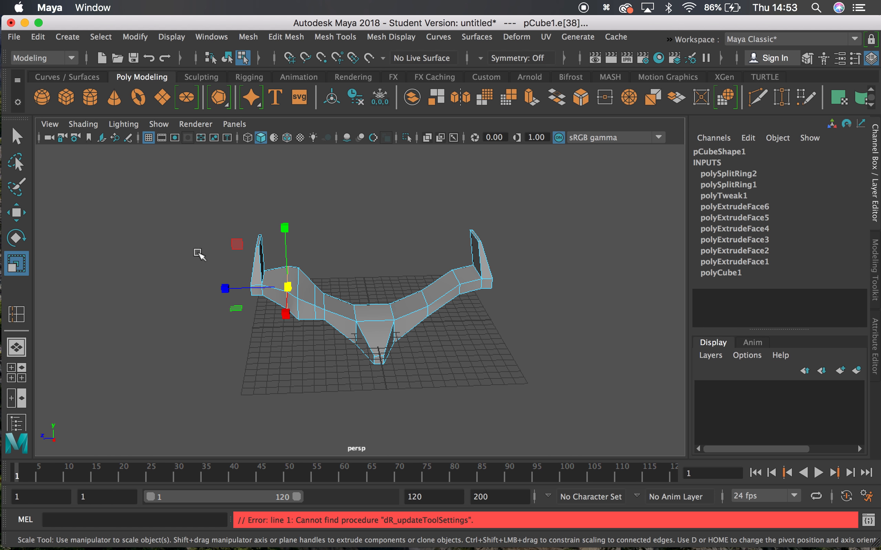
alt+drag(374, 260, 374, 261)
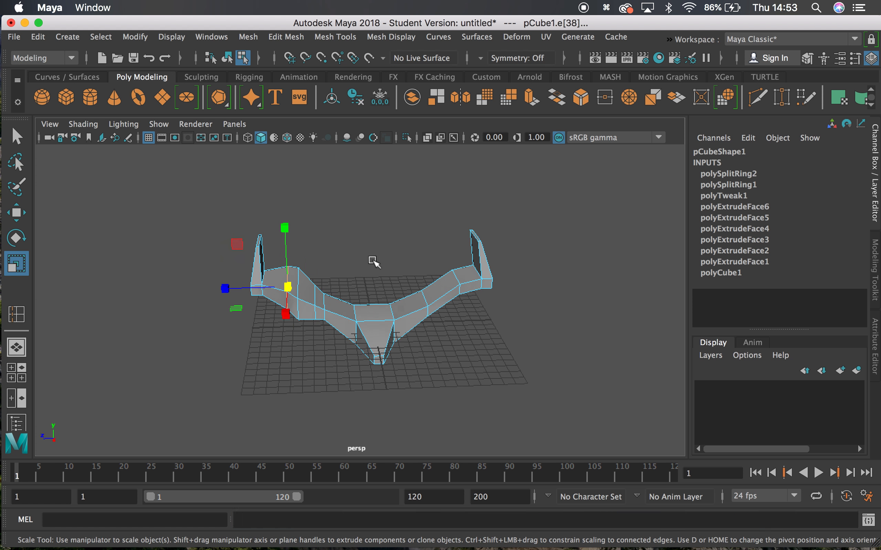
scroll(373, 260, up, 4)
alt+middle_drag(374, 259, 377, 231)
alt+drag(377, 231, 370, 234)
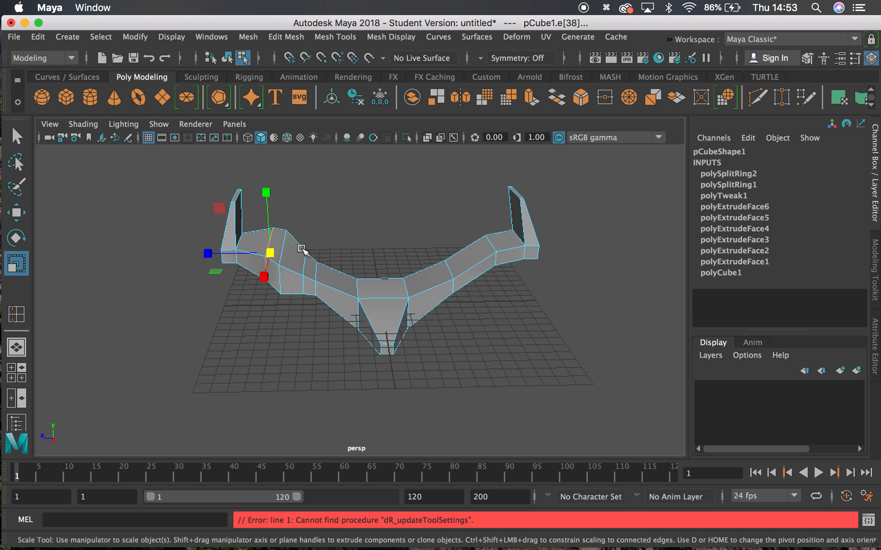
Return the ship mesh to Object Mode with the whole object selected.
right_drag(395, 303, 445, 143)
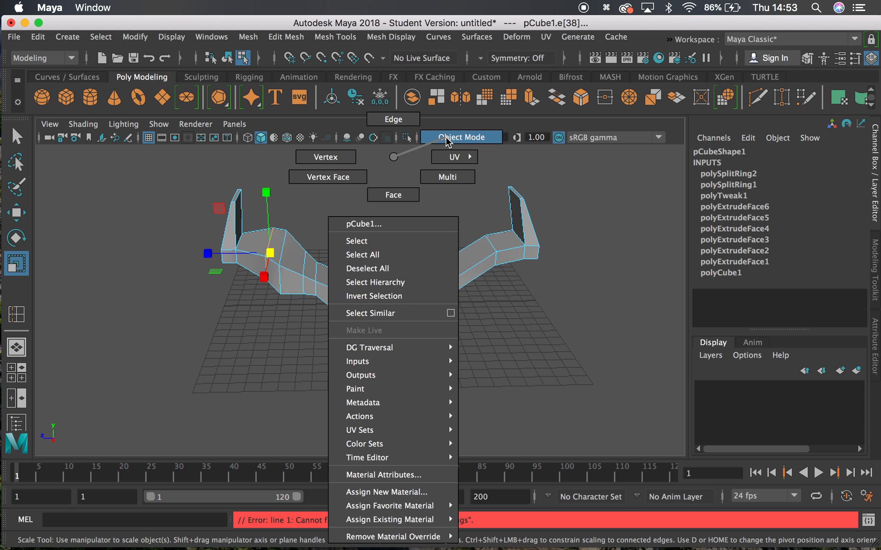
right_drag(445, 140, 446, 140)
drag(381, 304, 419, 285)
key(super+z)
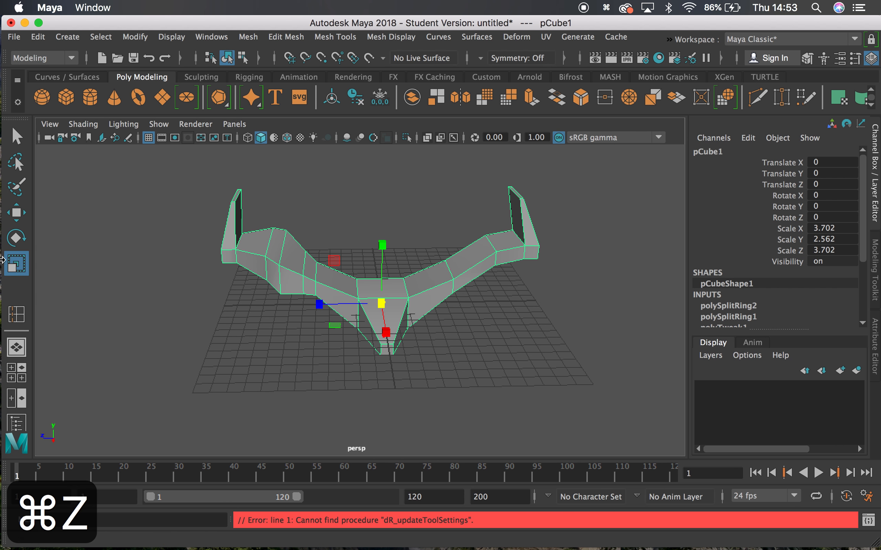
click(16, 238)
mouse_move(409, 250)
mouse_down()
mouse_move(397, 248)
mouse_move(425, 255)
mouse_up()
key(super+z)
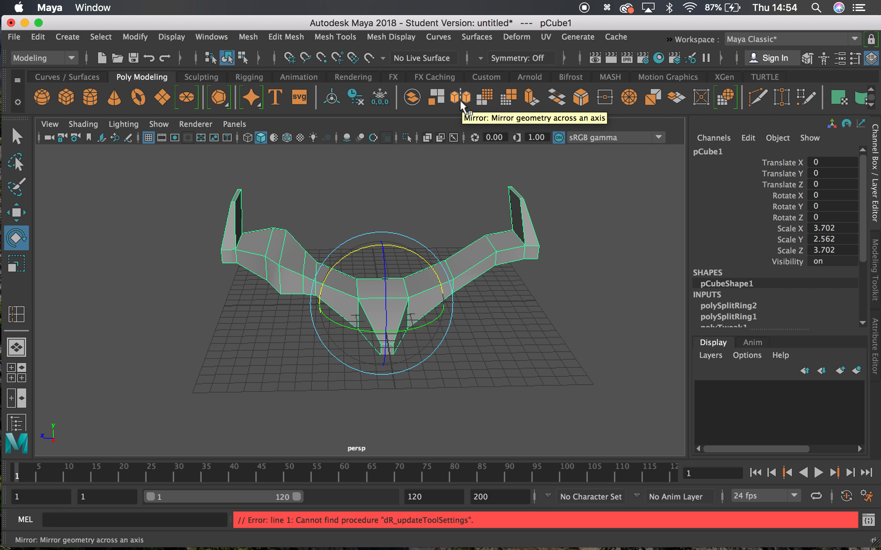
Try mirroring the ship across the world X axis with Cut Geometry off, and undo the mirror.
click(284, 33)
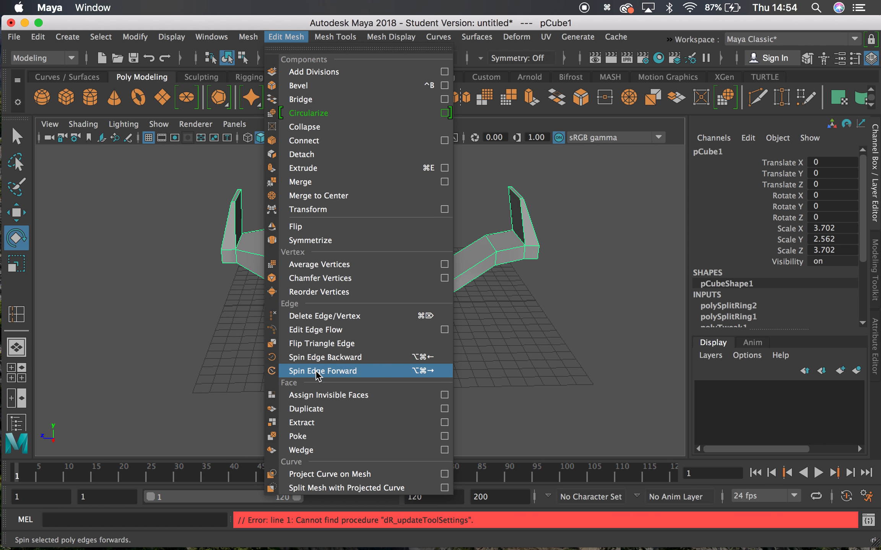
mouse_move(341, 40)
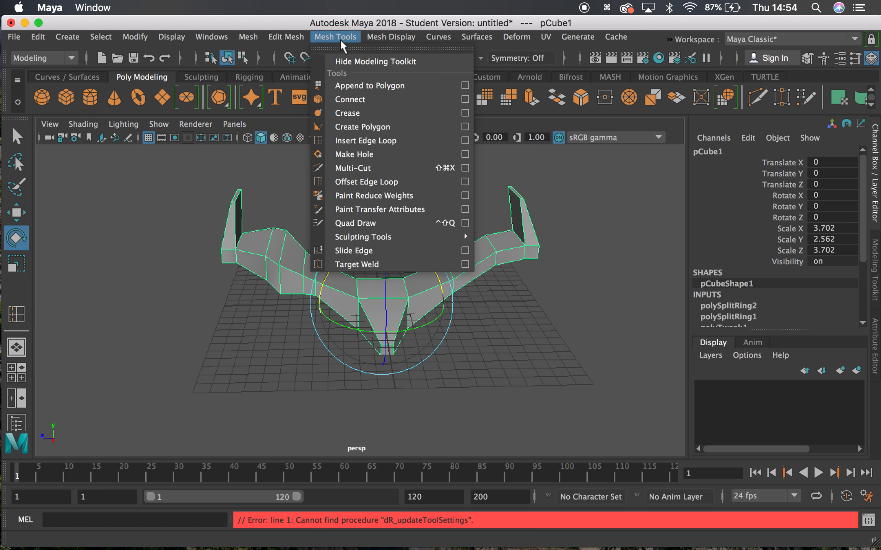
mouse_move(294, 38)
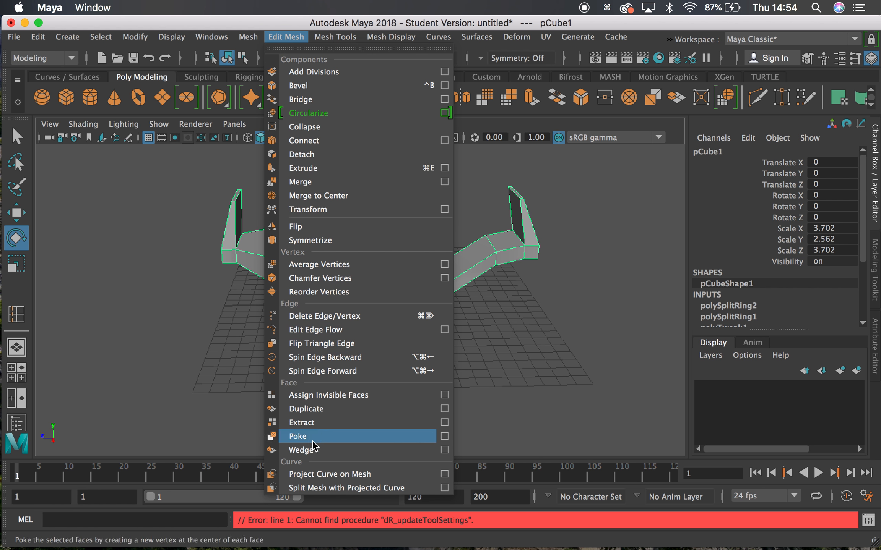
mouse_move(250, 36)
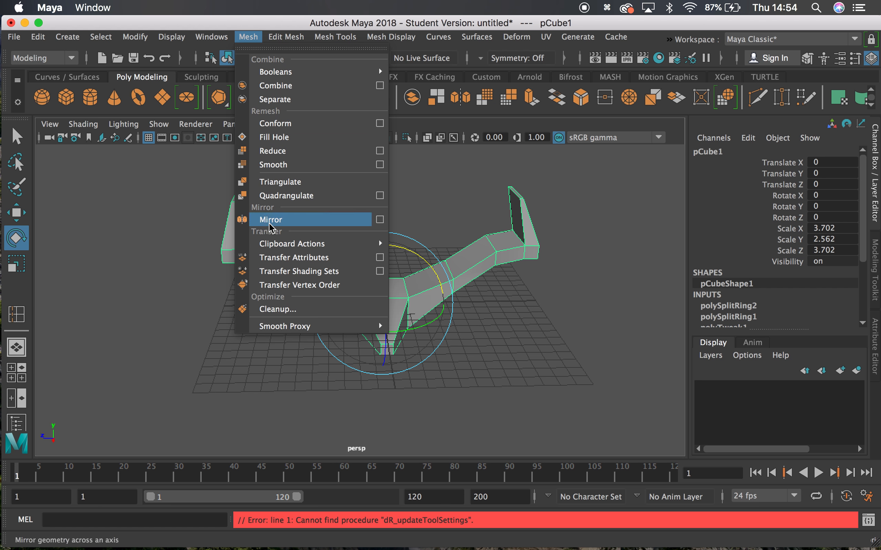
click(379, 220)
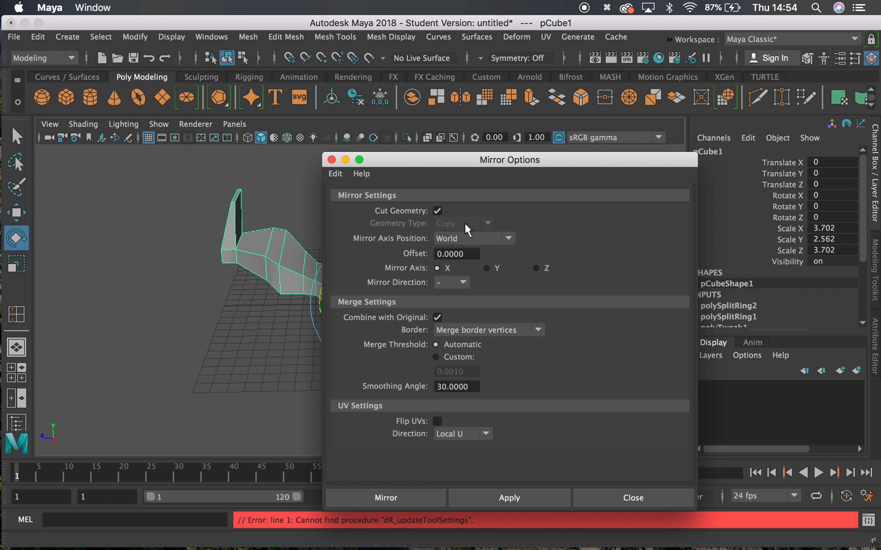
drag(430, 163, 556, 101)
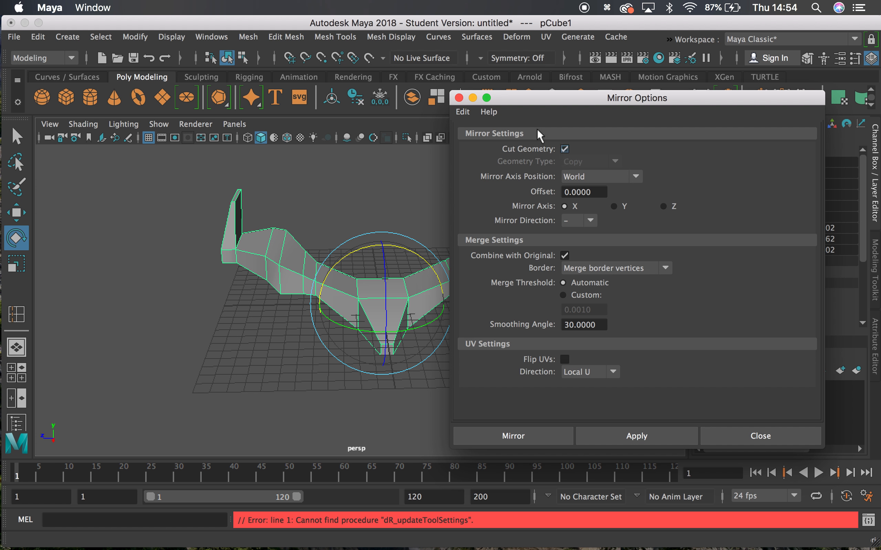
click(565, 149)
click(524, 431)
mouse_move(305, 272)
alt+mouse_down()
mouse_move(340, 298)
mouse_move(354, 290)
mouse_move(319, 268)
alt+mouse_up()
key(super+z)
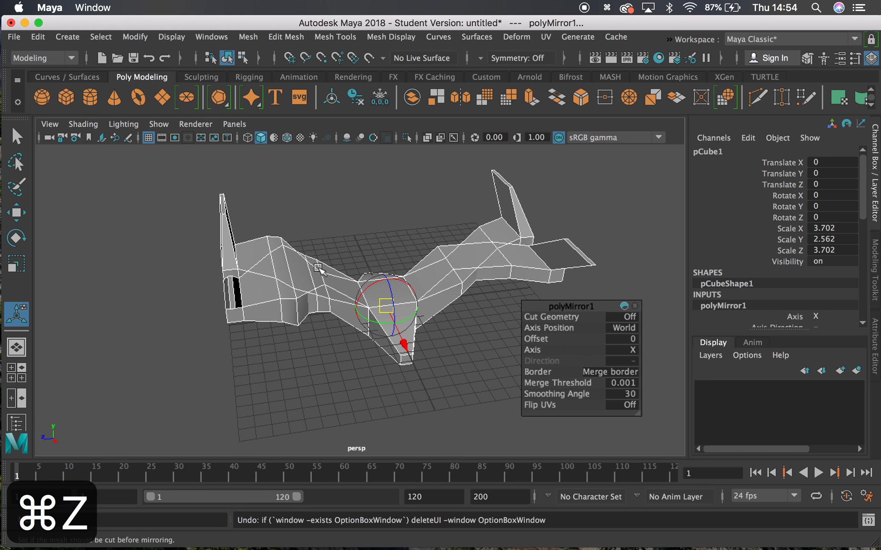
key(super+z)
Mirror the ship mesh across the world Z axis with Cut Geometry on, combining it with the original.
click(248, 37)
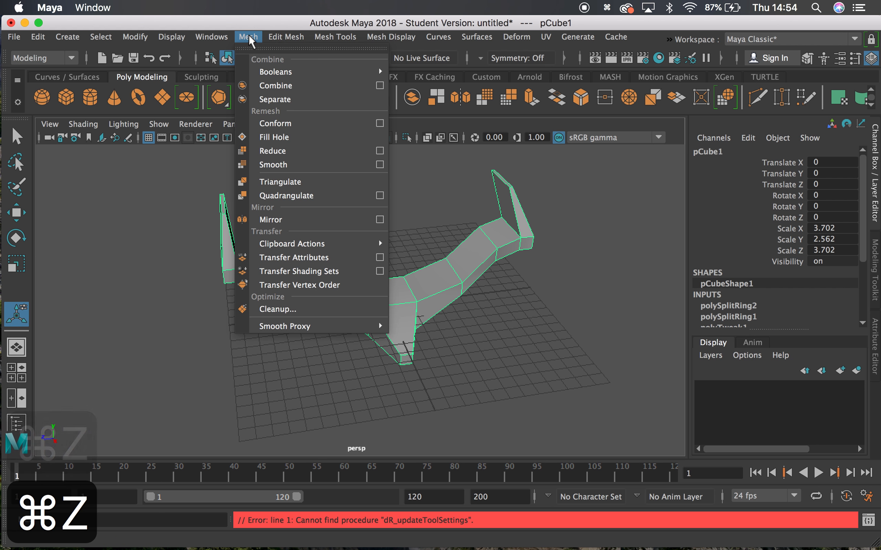
click(380, 220)
click(564, 148)
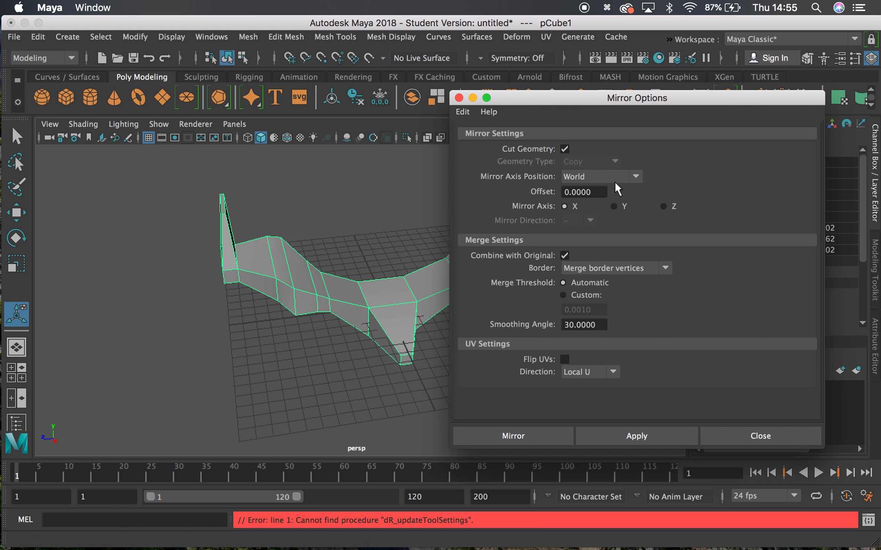
alt+drag(389, 242, 288, 211)
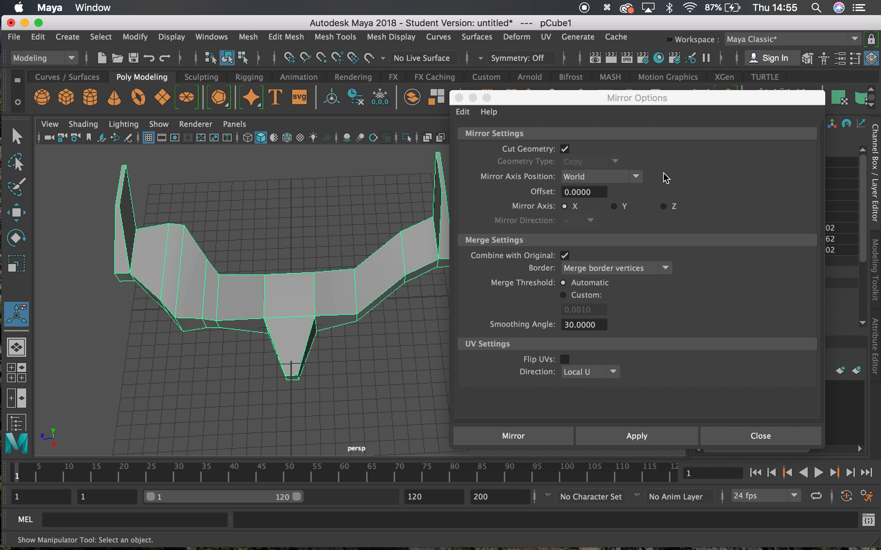
alt+drag(310, 269, 264, 260)
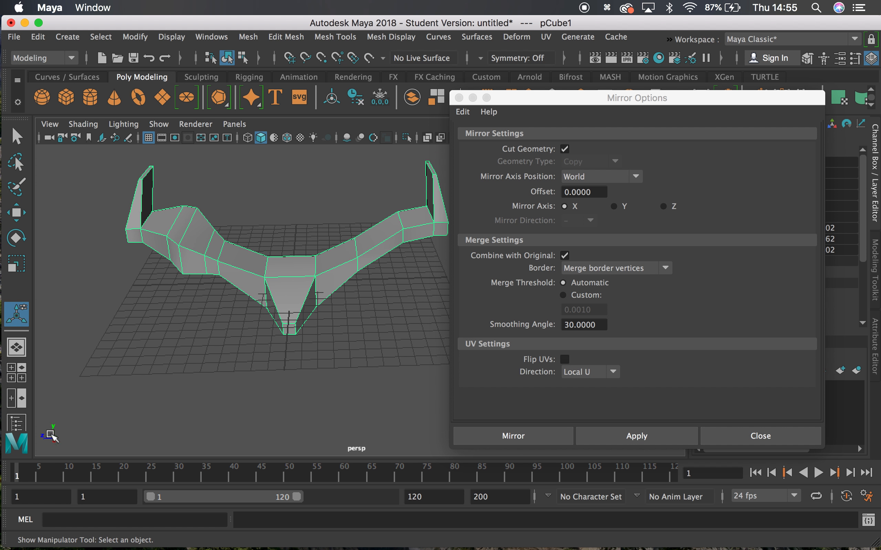
alt+drag(119, 399, 272, 377)
alt+middle_drag(281, 336, 203, 283)
mouse_move(203, 283)
alt+right_down()
mouse_move(217, 282)
mouse_move(203, 283)
alt+right_up()
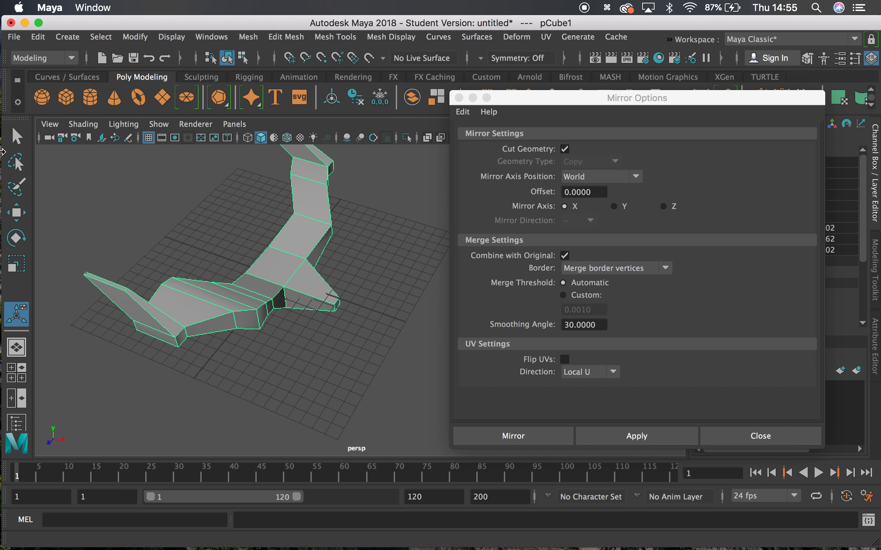
alt+drag(290, 262, 209, 228)
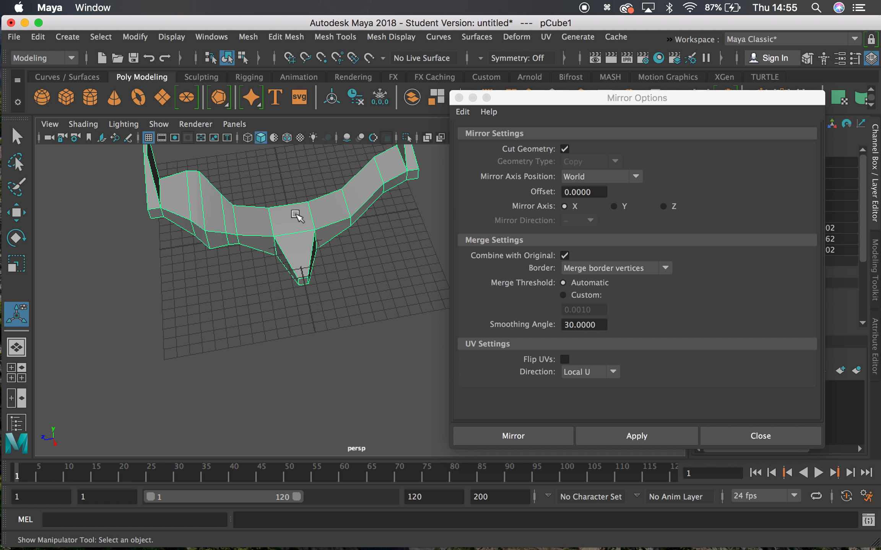
click(663, 206)
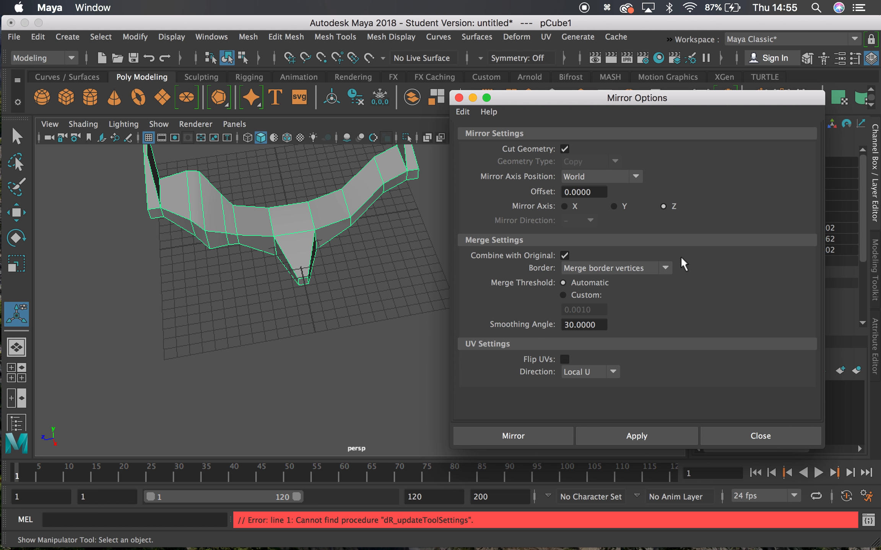
click(535, 440)
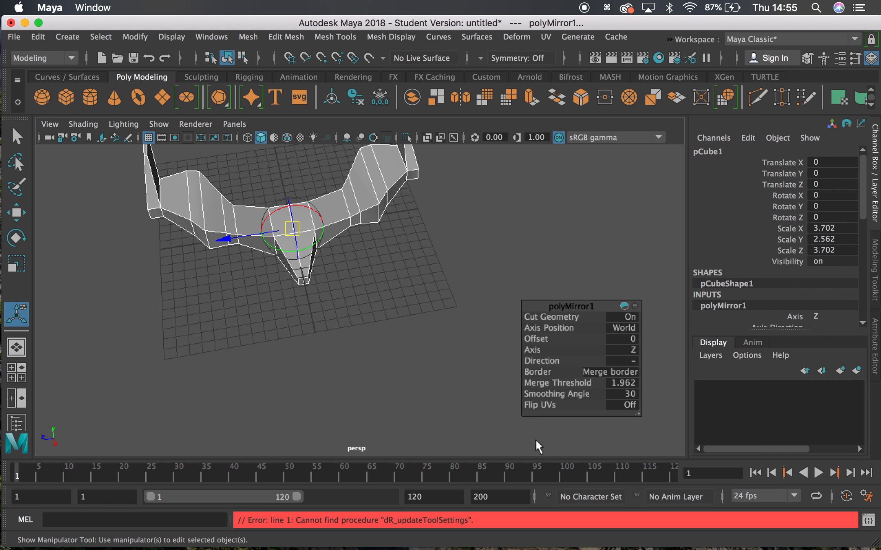
Select the whole mirrored ship and apply a second Mirror operation to it.
alt+middle_drag(360, 236, 409, 293)
alt+drag(410, 293, 481, 303)
scroll(393, 276, up, 2)
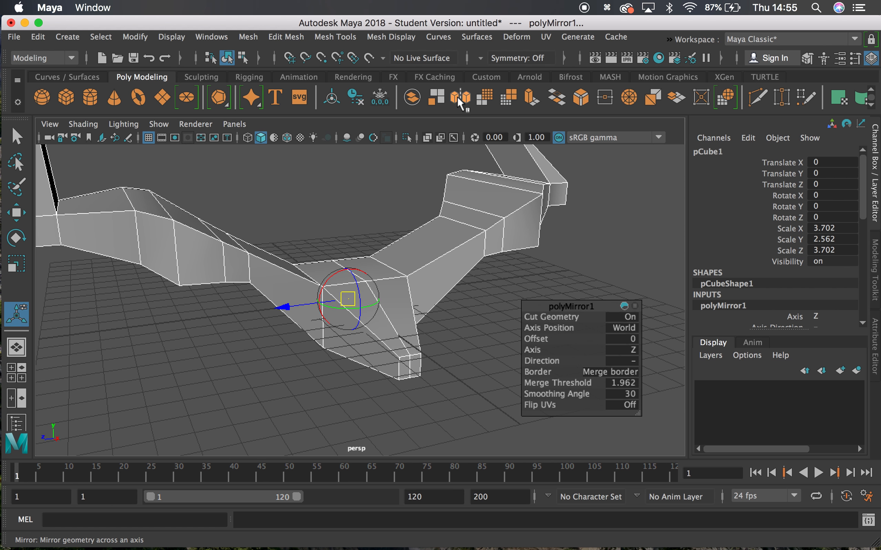
click(621, 255)
click(357, 324)
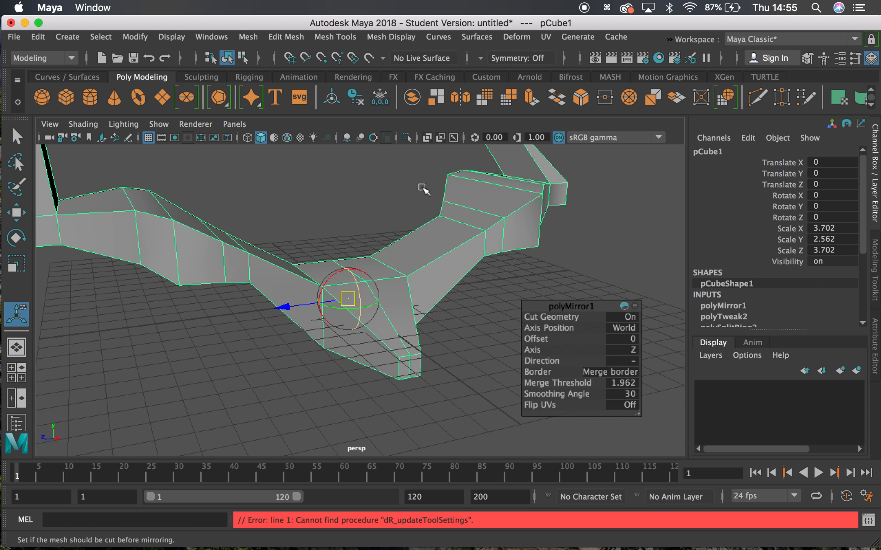
click(462, 98)
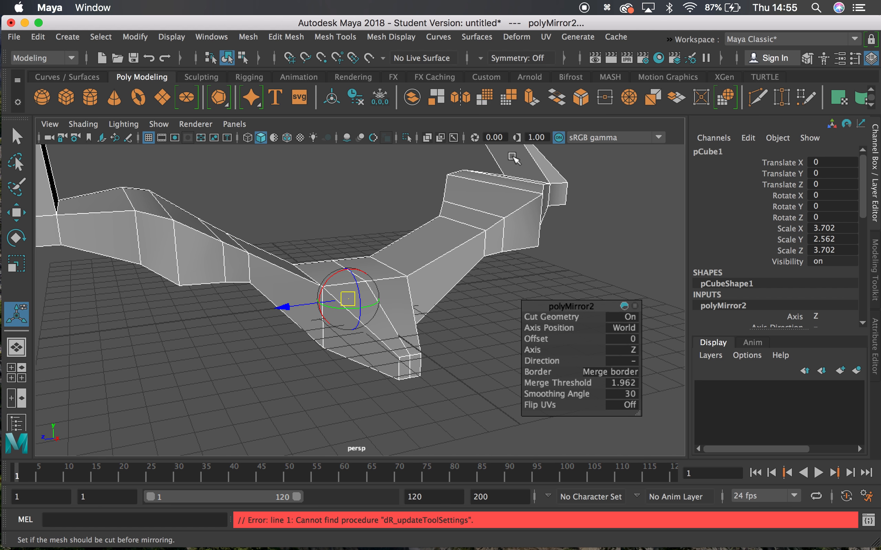
drag(575, 305, 565, 254)
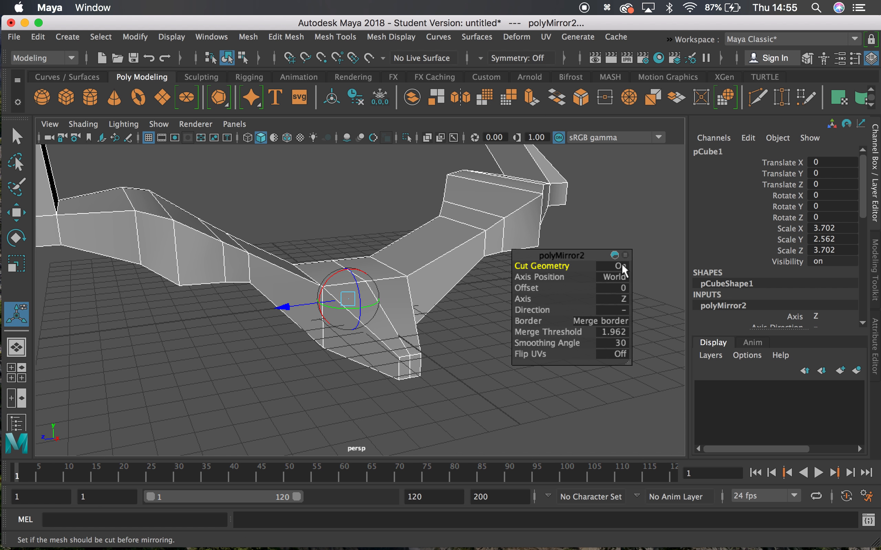
Try the Object axis position for the second mirror and return it to World.
click(616, 276)
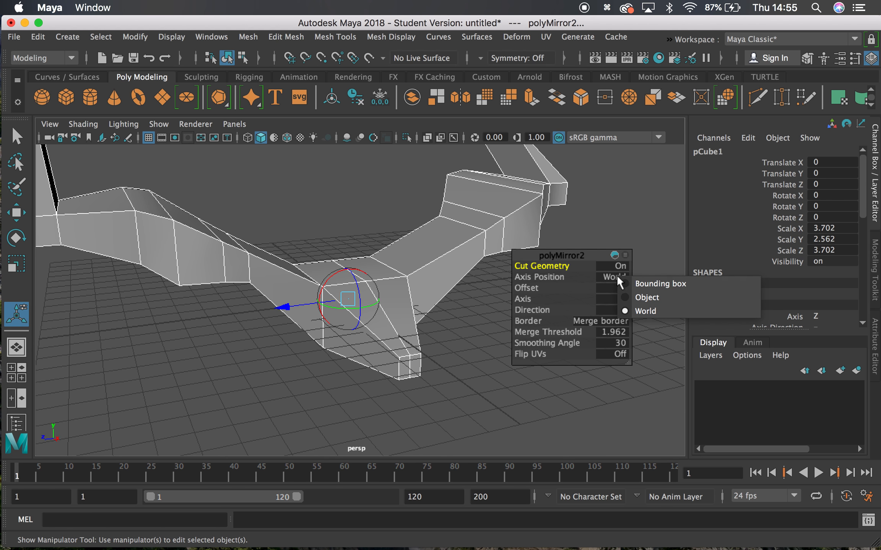
click(662, 299)
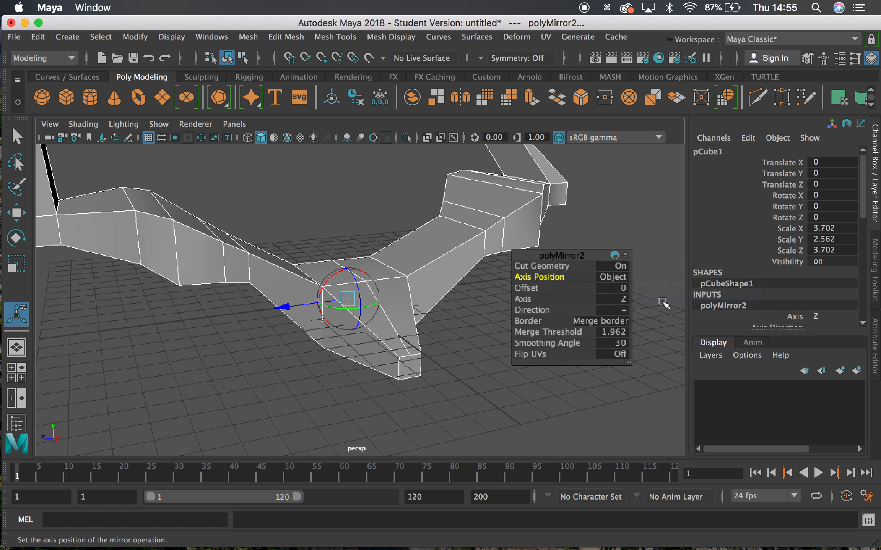
click(614, 275)
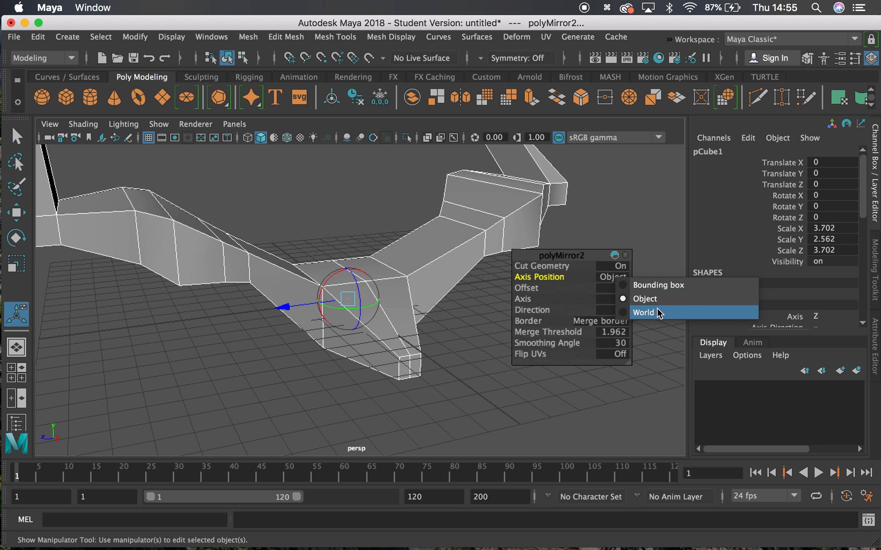
click(655, 310)
Set the second mirror to Cut Geometry off and axis Y, and shift its offset to about -1.841 to separate the halves.
click(621, 266)
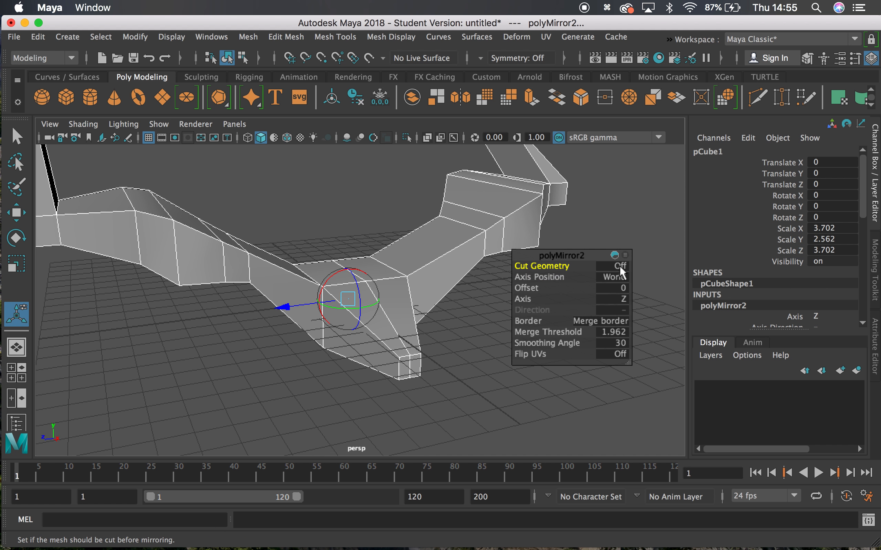
click(619, 300)
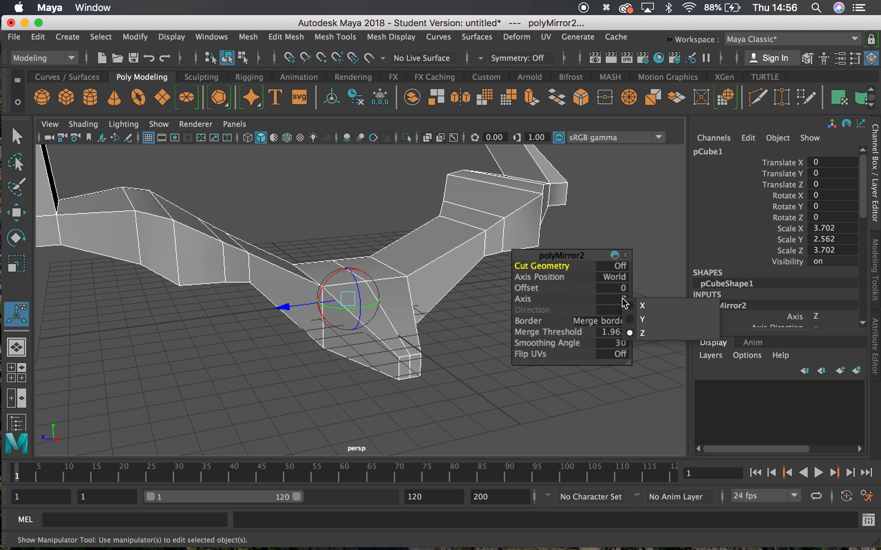
click(646, 322)
alt+drag(323, 294, 250, 270)
drag(371, 183, 414, 201)
drag(386, 246, 464, 272)
click(476, 230)
alt+drag(476, 230, 338, 239)
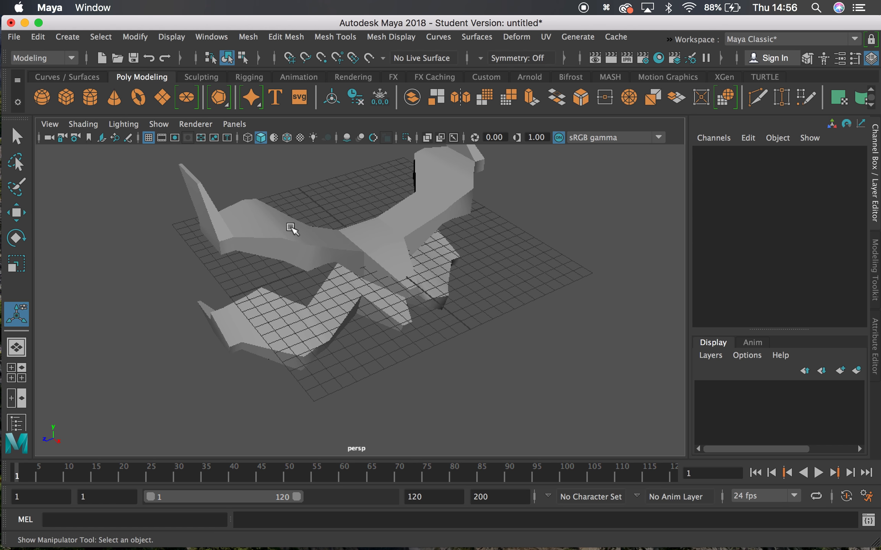
Select the doubled ship mesh and delete its construction history.
click(288, 220)
alt+drag(288, 221, 448, 272)
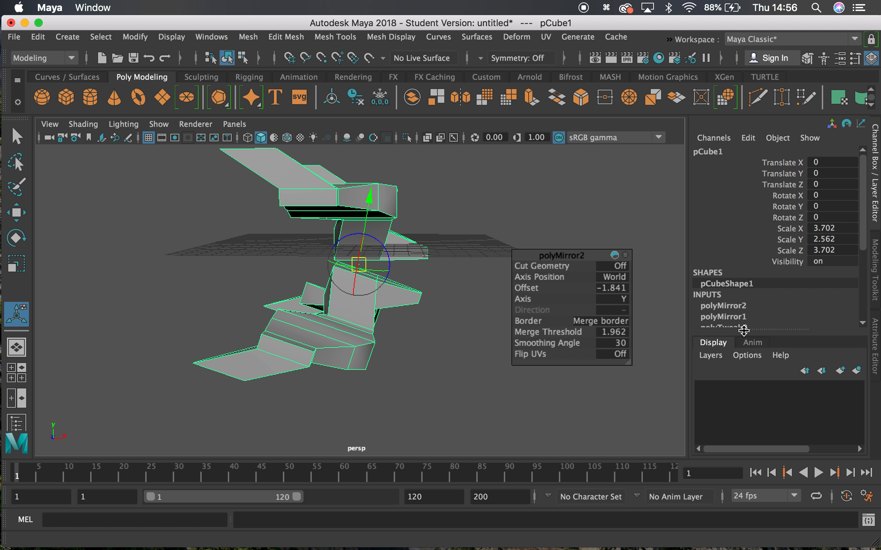
scroll(861, 219, down, 10)
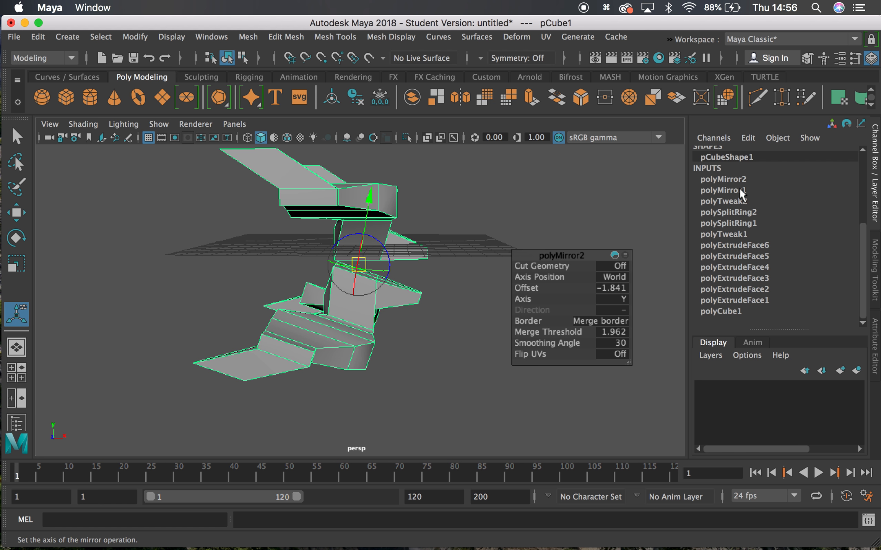
click(38, 36)
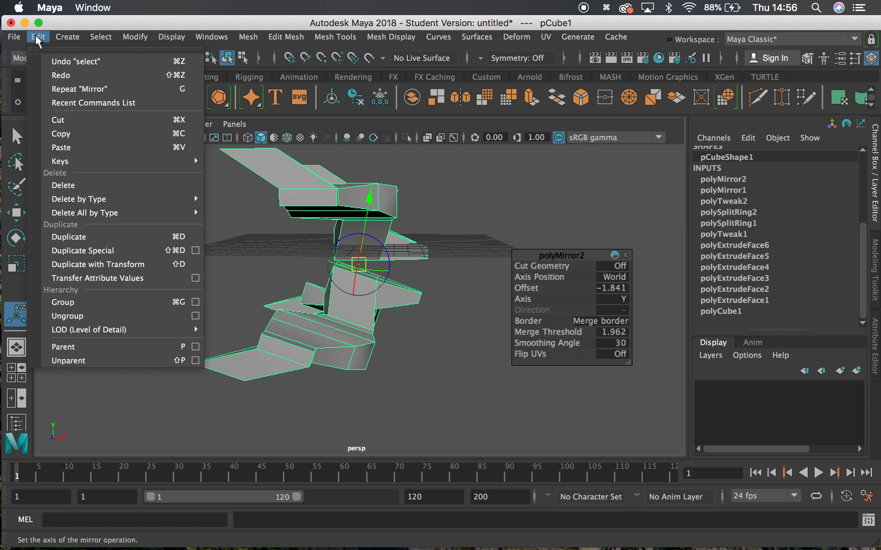
mouse_move(87, 210)
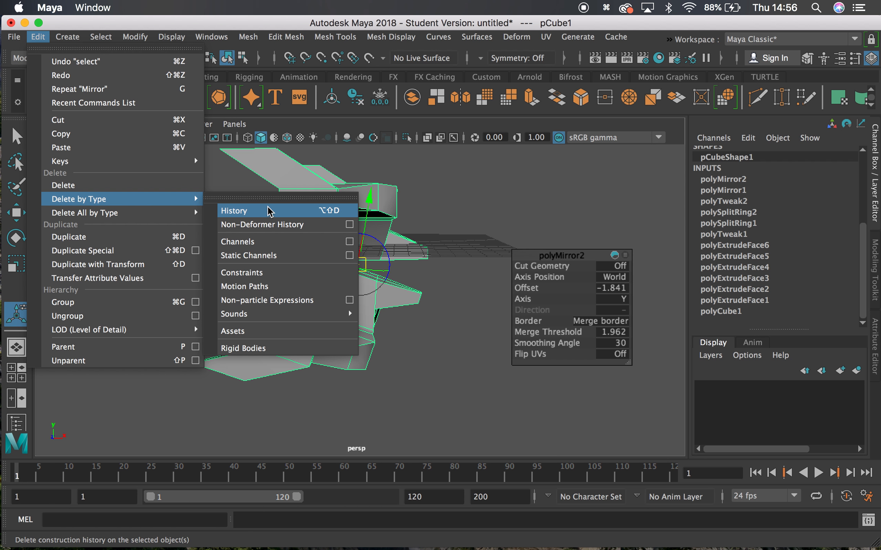
click(270, 211)
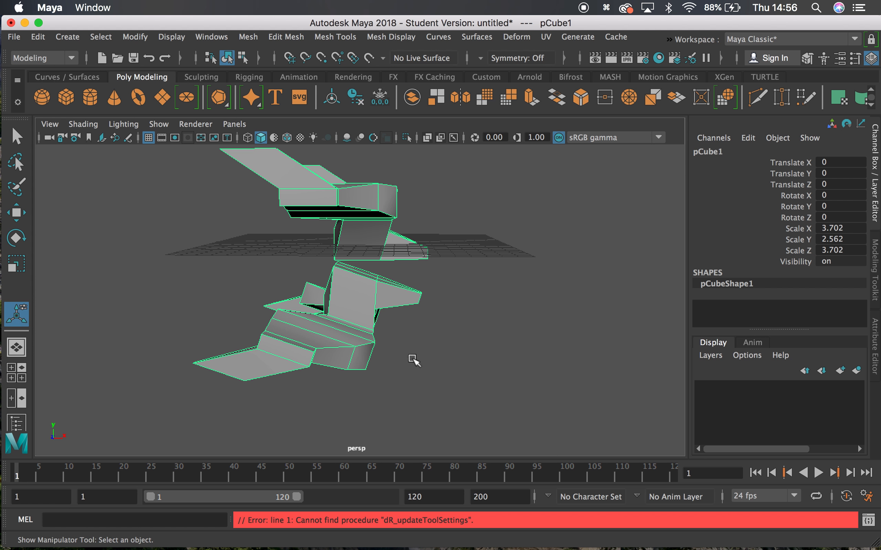
Try adding a polygon cylinder at the grid origin twice, undoing after each attempt.
alt+drag(368, 302, 444, 287)
click(452, 260)
click(388, 231)
alt+drag(475, 253, 281, 248)
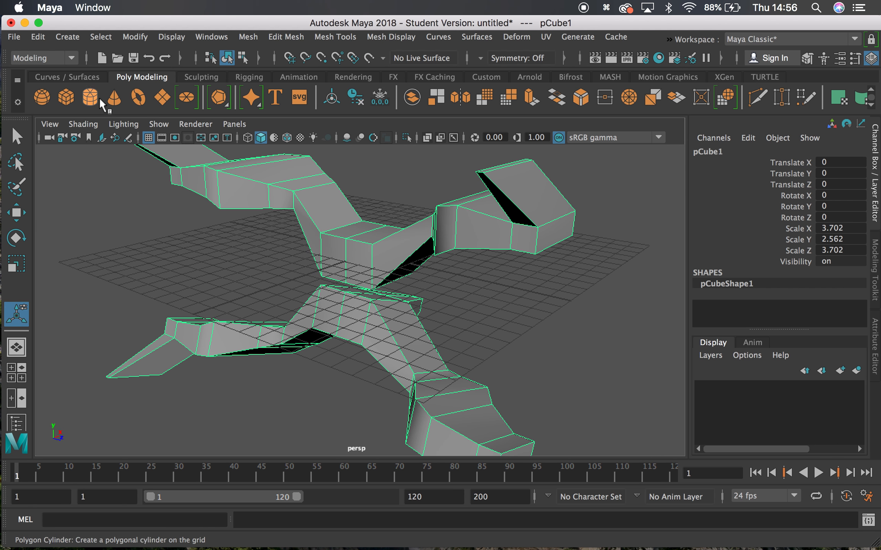
click(87, 97)
alt+drag(232, 220, 319, 324)
key(z)
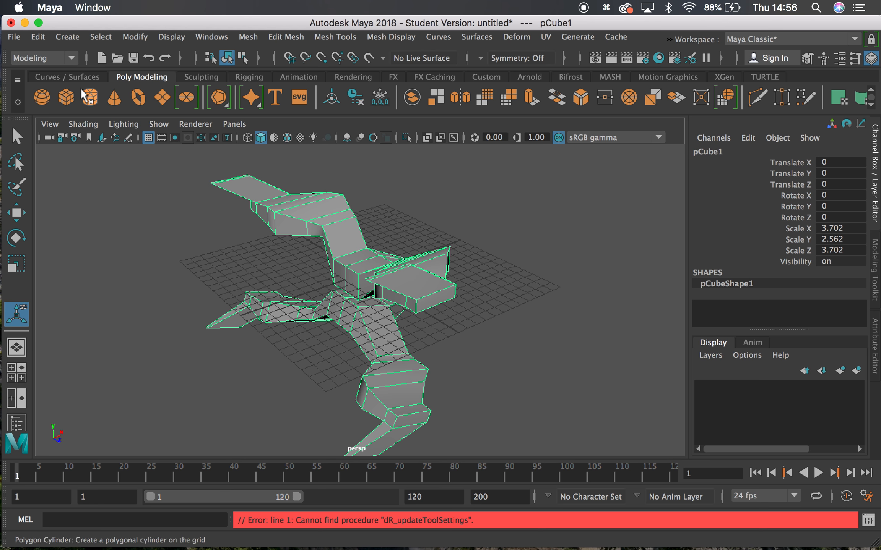
click(88, 97)
alt+drag(402, 360, 353, 269)
key(z)
key(w)
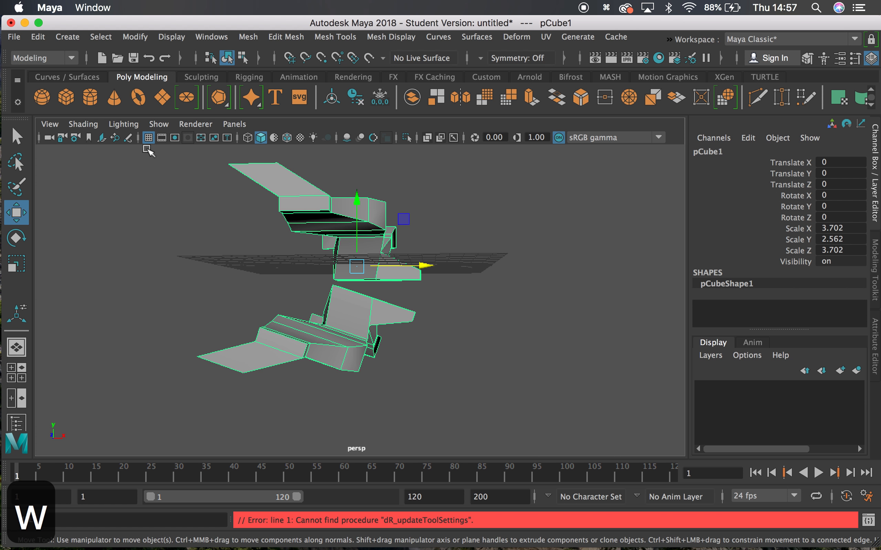
Create a polygon cylinder at the grid origin and move it along X to about -3.904.
click(91, 96)
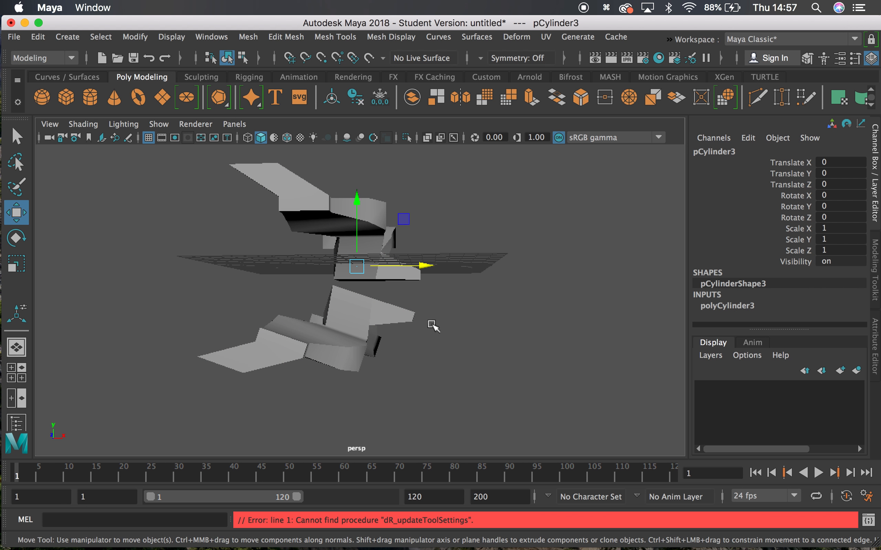
drag(425, 272, 205, 249)
scroll(376, 269, down, 10)
scroll(376, 269, up, 7)
scroll(375, 269, up, 7)
Move the ship aside along negative X and delete the surplus cylinders left at the origin.
click(435, 262)
drag(378, 229, 346, 267)
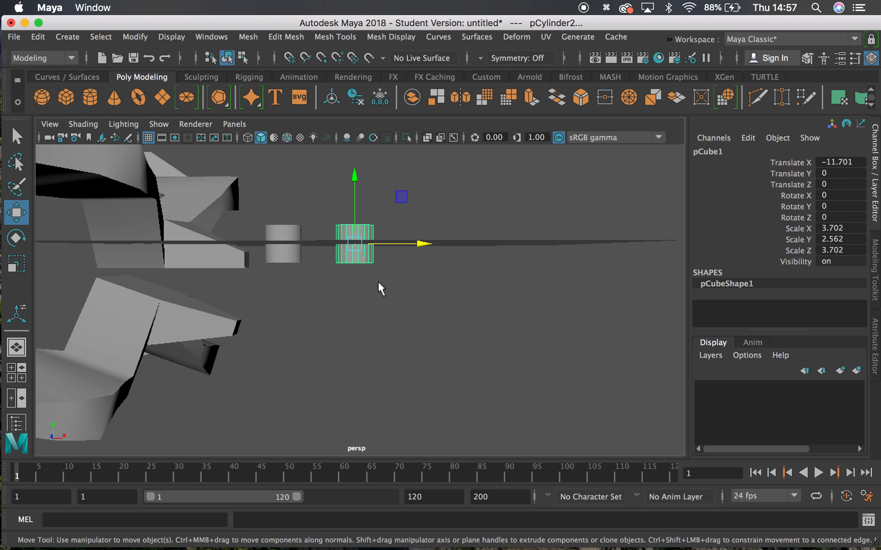
key(BackSpace)
Select the ship mesh and set its Translate X to 0.
click(182, 262)
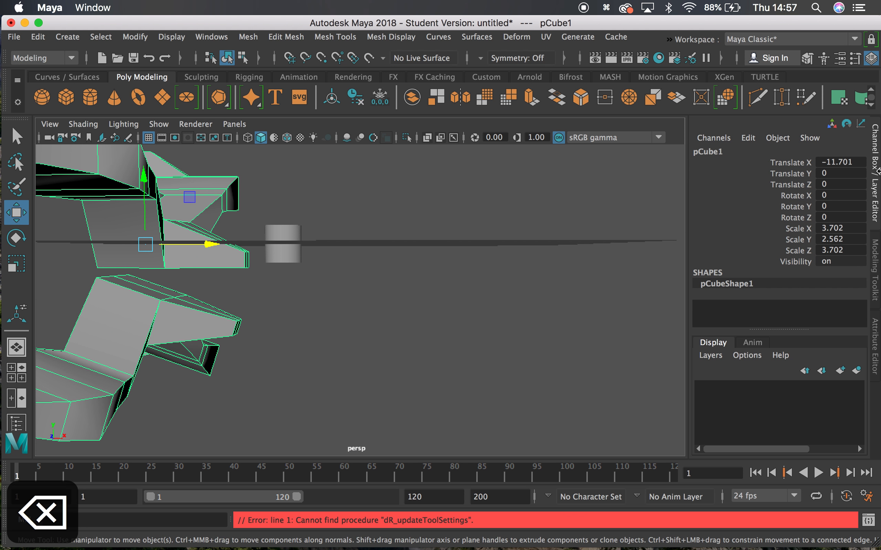
double_click(850, 161)
text(0)
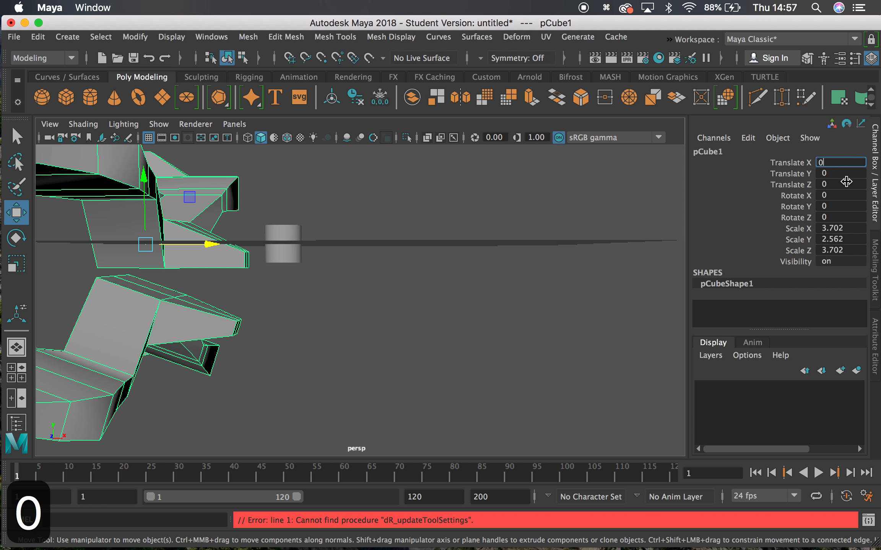
key(Return)
Select the remaining cylinder, undo a slight move along Z, and set its Rotate Z to 90.
click(283, 245)
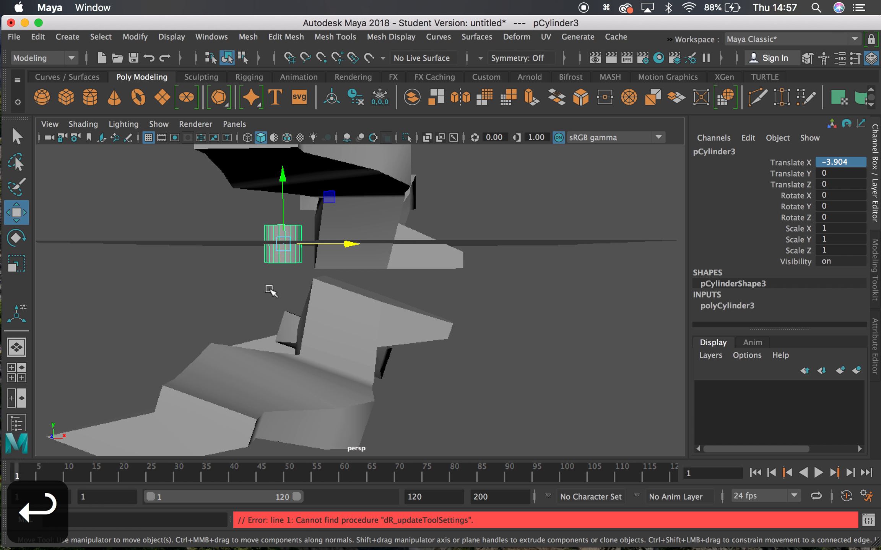
alt+drag(269, 290, 329, 284)
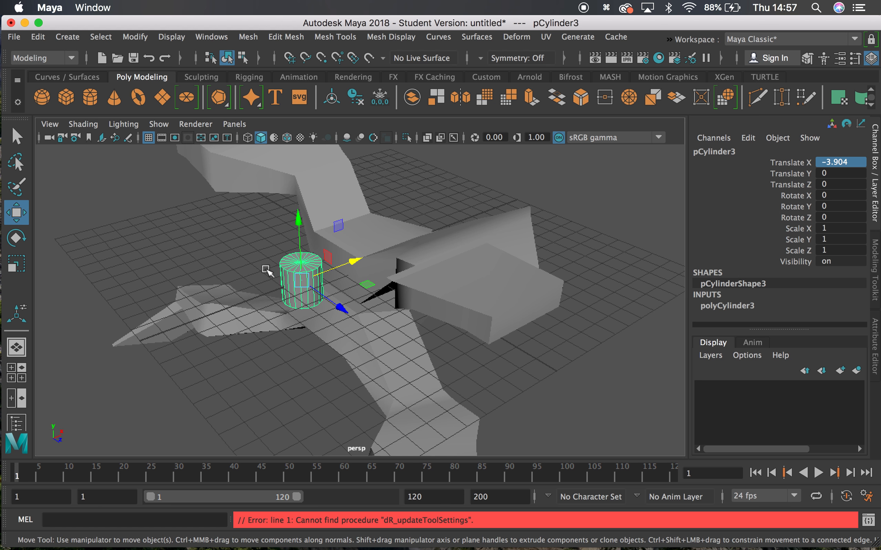
drag(330, 299, 336, 305)
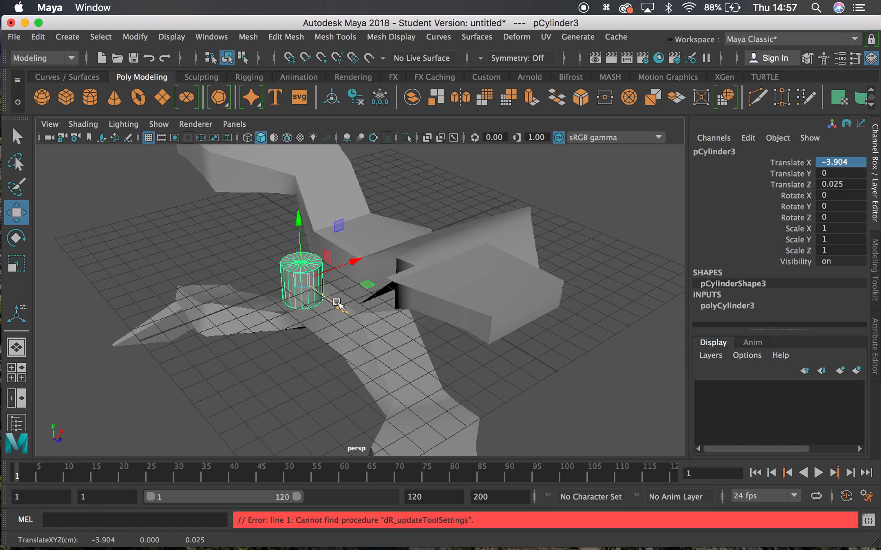
key(super+z)
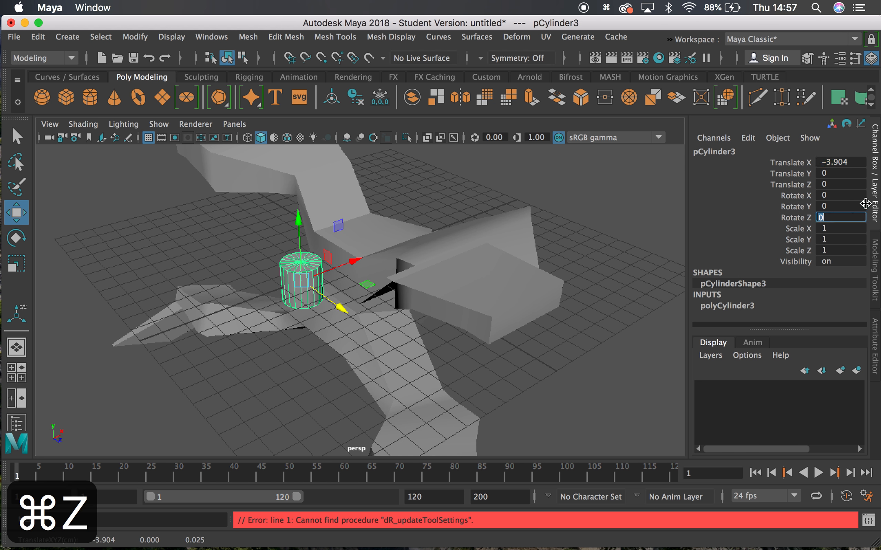
text(90)
key(Return)
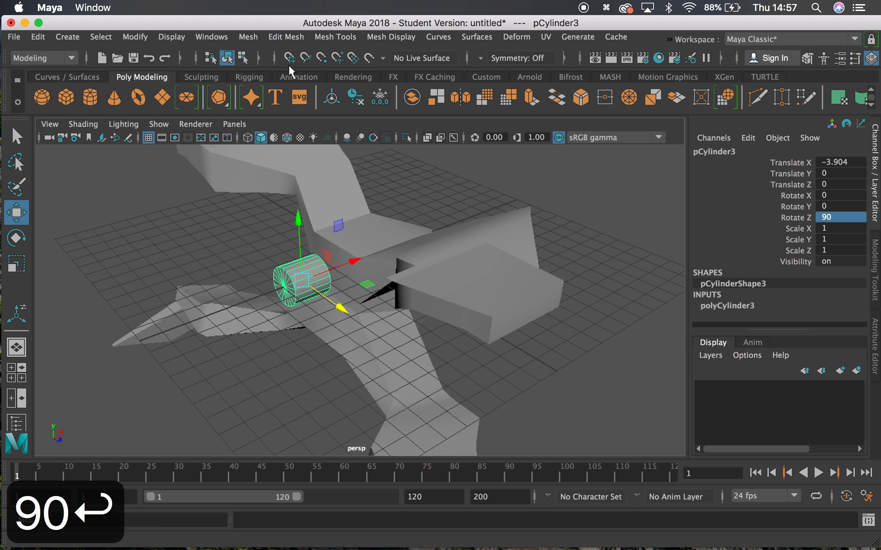
Switch the cylinder to face mode and select only the cap faces on the end facing away from the ship.
alt+right_drag(291, 309, 566, 385)
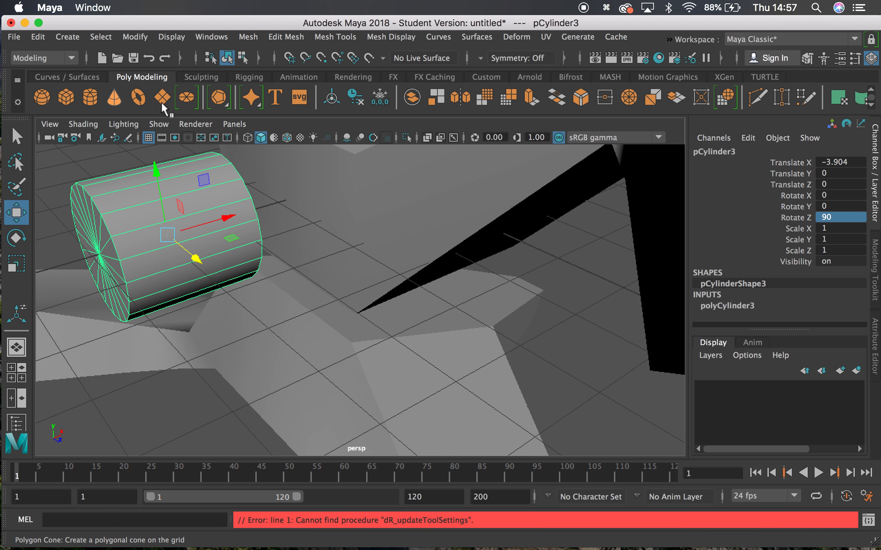
alt+drag(236, 173, 350, 226)
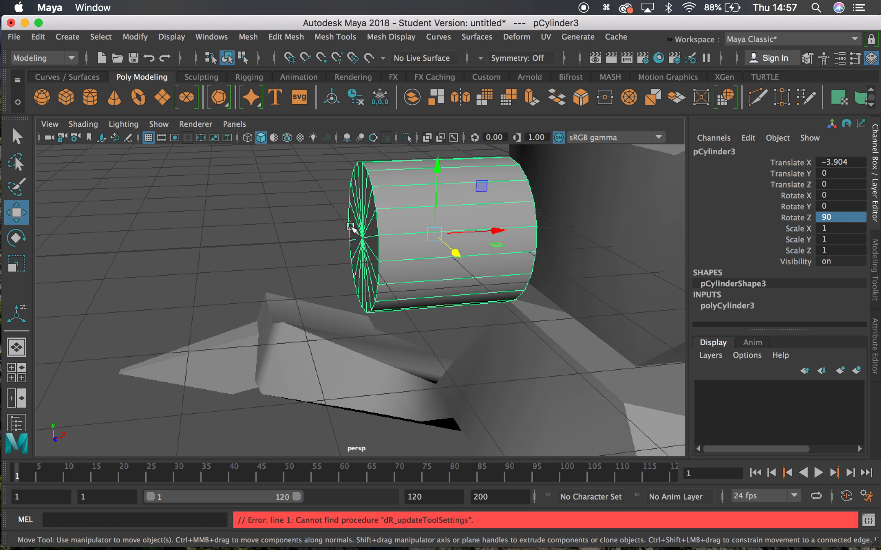
right_drag(367, 236, 363, 197)
scroll(361, 193, up, 5)
scroll(362, 193, down, 5)
alt+drag(359, 207, 347, 220)
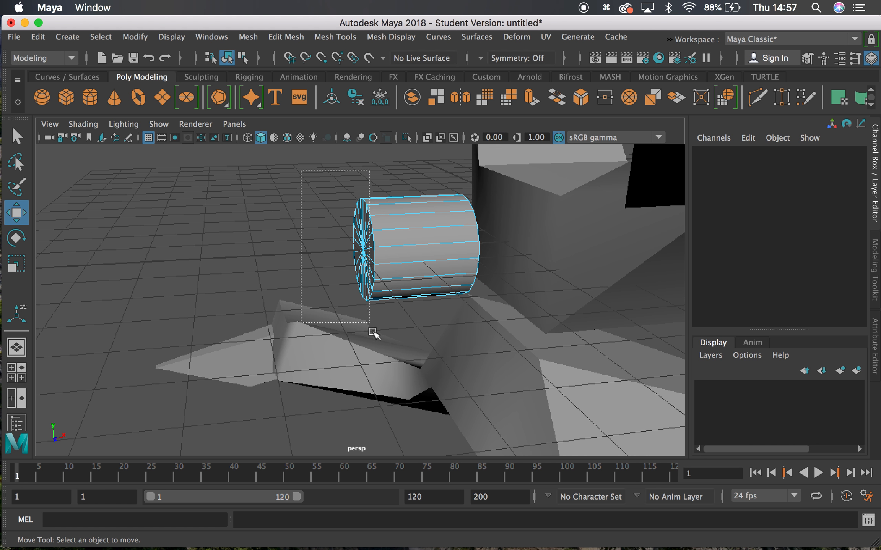
drag(387, 365, 387, 365)
alt+drag(397, 287, 388, 286)
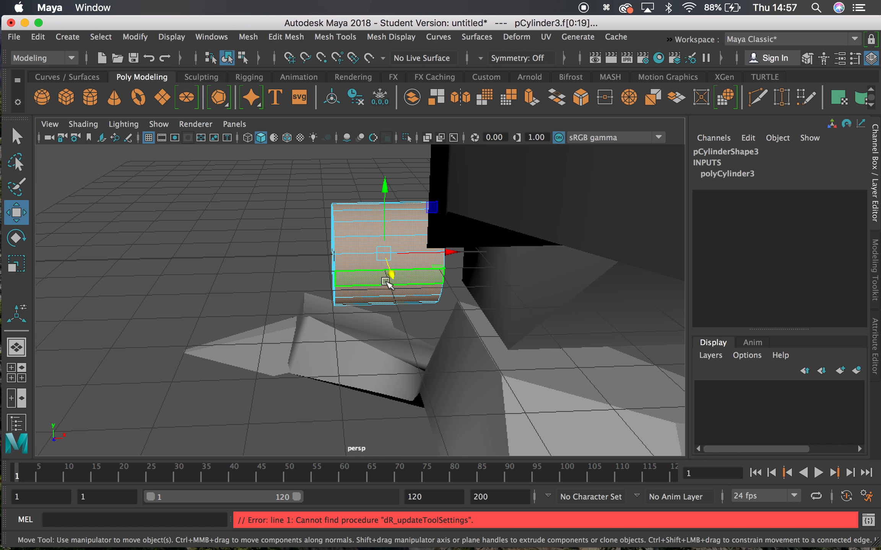
drag(367, 170, 381, 262)
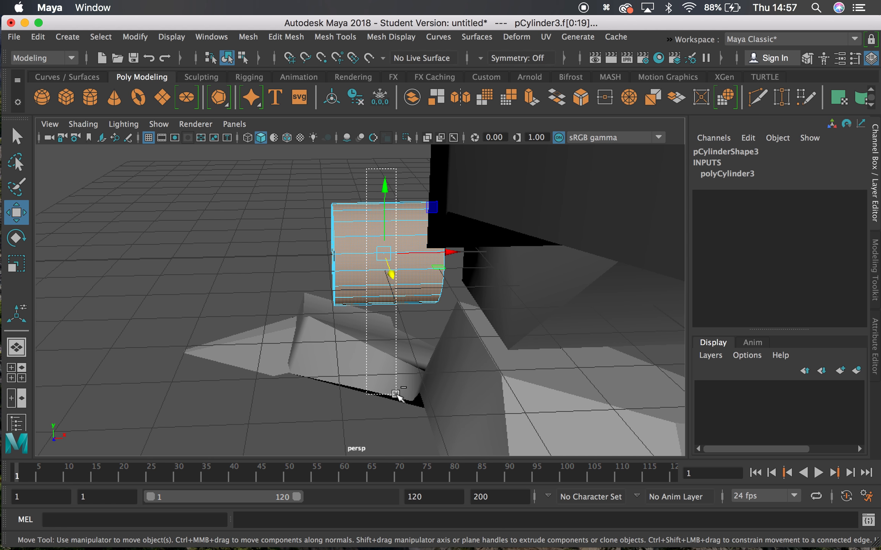
drag(396, 393, 394, 395)
alt+drag(365, 328, 315, 292)
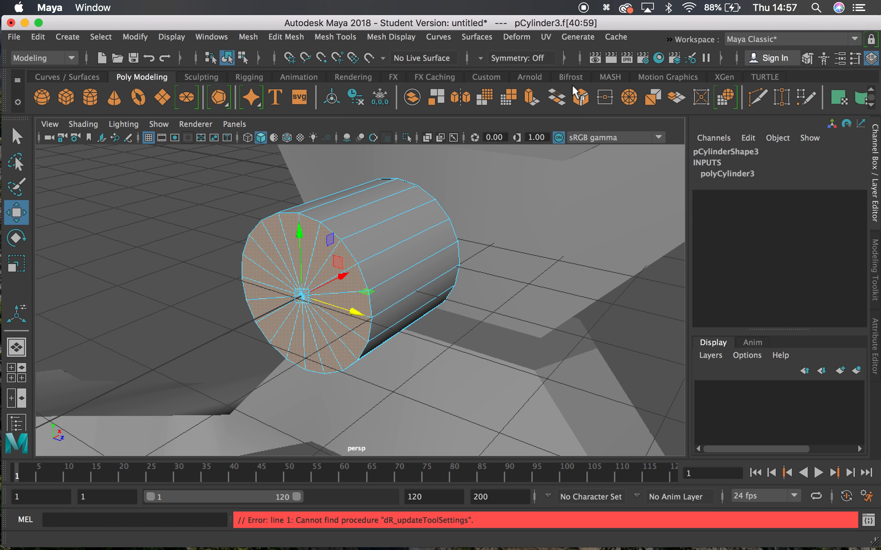
Extrude the cylinder's selected cap faces with an Offset of 0.3 to form an inner ring.
click(530, 100)
alt+drag(360, 238, 536, 289)
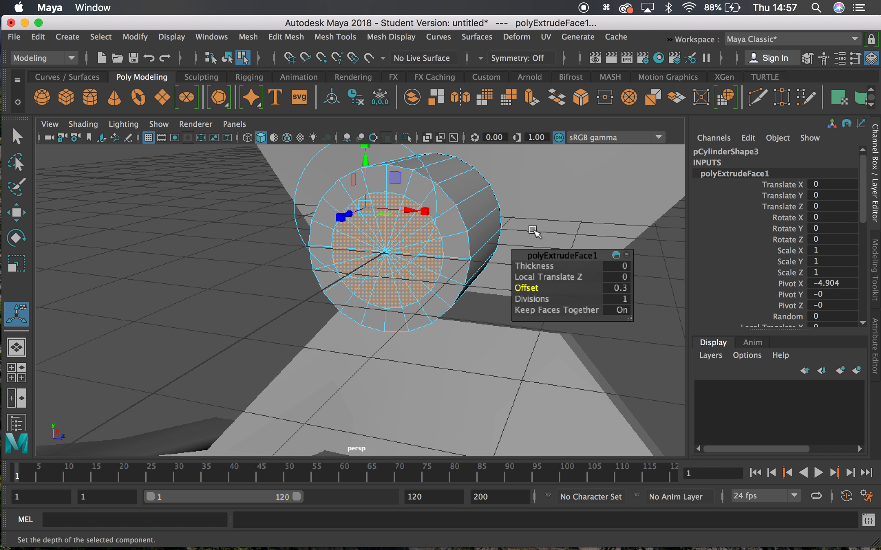
alt+middle_drag(542, 204, 526, 197)
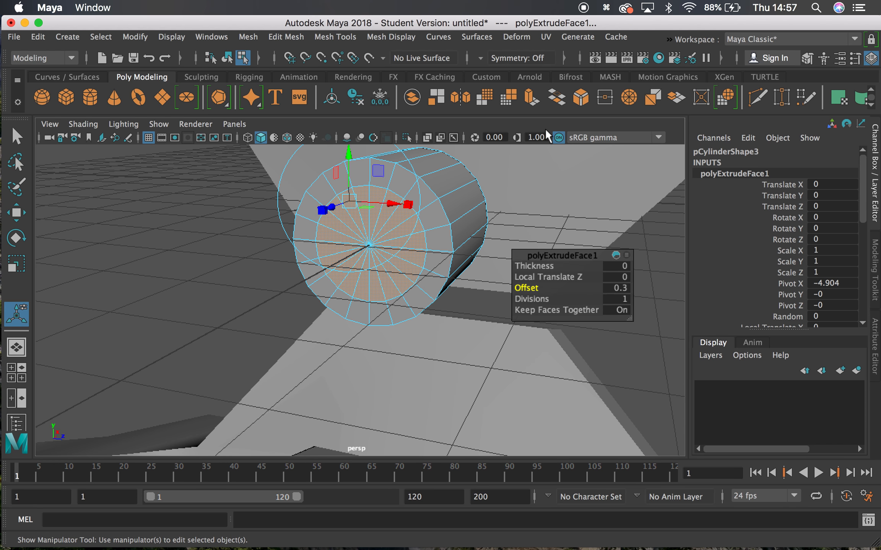
Extrude the inner cap faces into the cylinder with a Local Translate Z of about -1.04 to hollow out the engine.
click(529, 97)
alt+drag(402, 207, 458, 208)
drag(264, 240, 319, 236)
alt+drag(323, 248, 362, 244)
scroll(372, 248, up, 10)
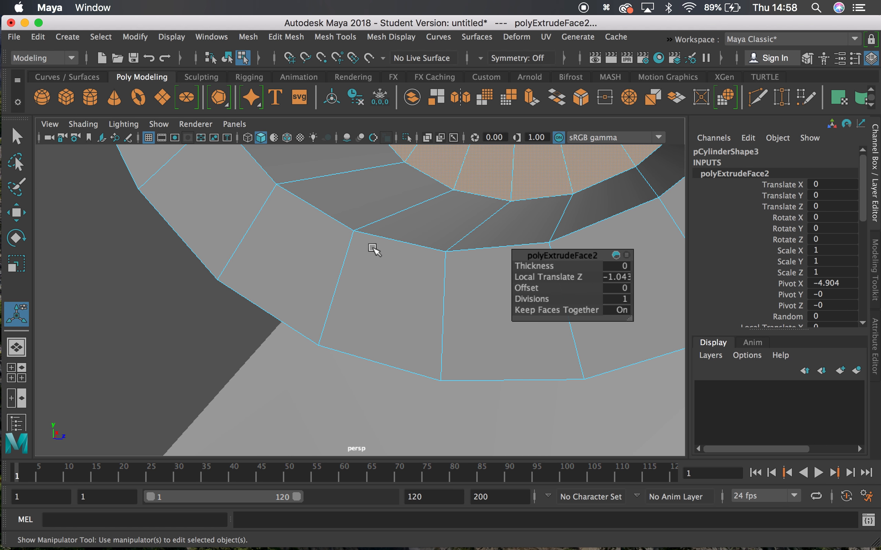
scroll(373, 248, down, 10)
Return the hollowed cylinder to object mode and delete its construction history.
click(186, 276)
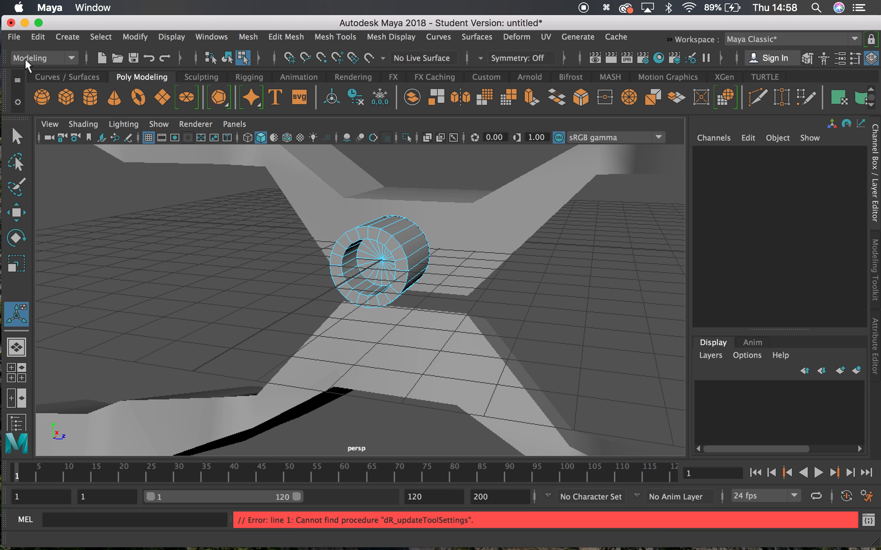
right_drag(348, 157, 403, 135)
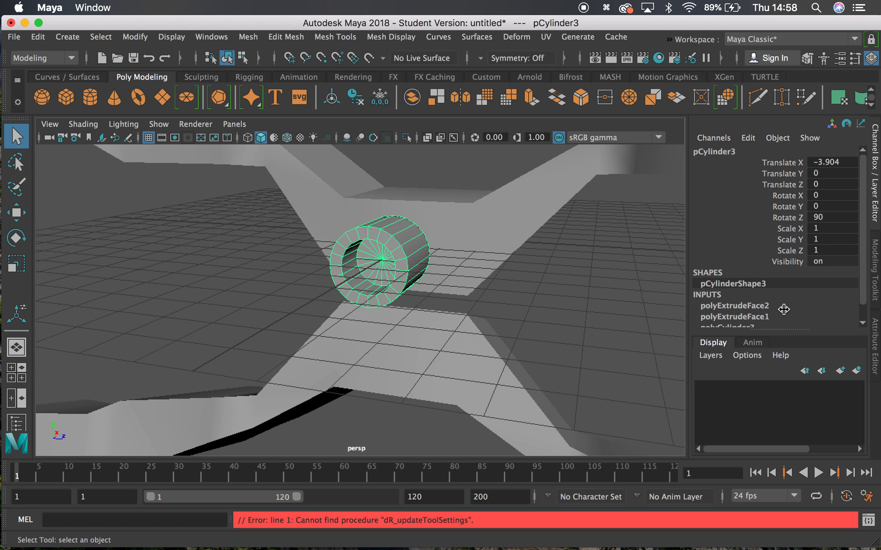
click(46, 37)
mouse_move(98, 200)
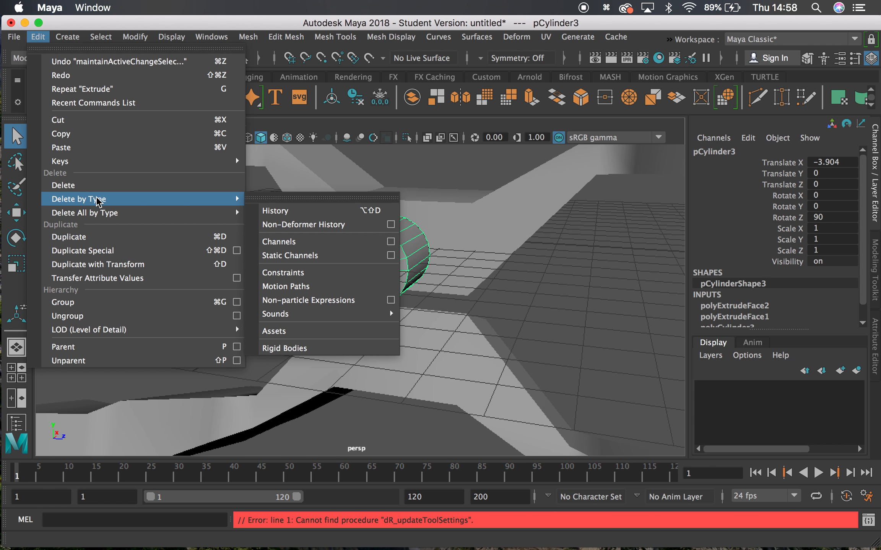
click(301, 210)
Move the engine cylinder along X to about -2.415 so it sits against the ship's rear.
alt+drag(302, 208, 295, 264)
key(w)
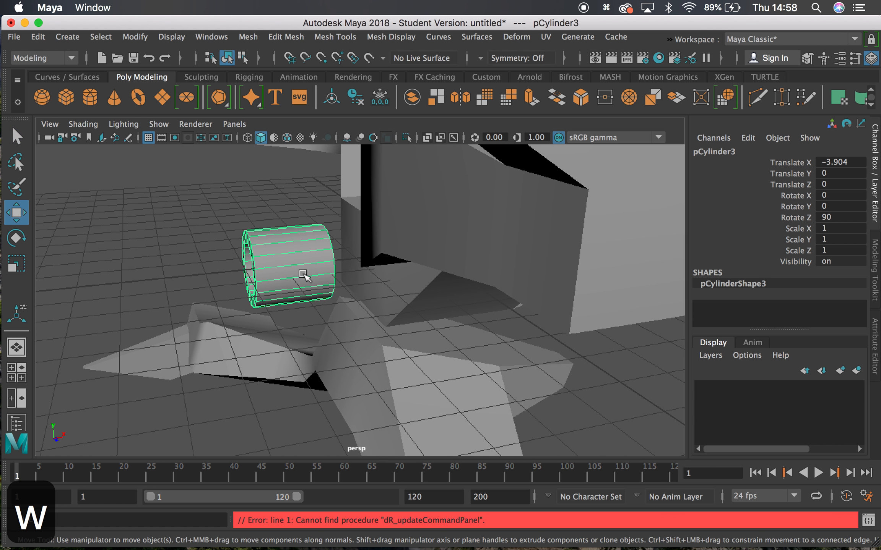
drag(349, 258, 491, 255)
alt+right_drag(491, 256, 348, 258)
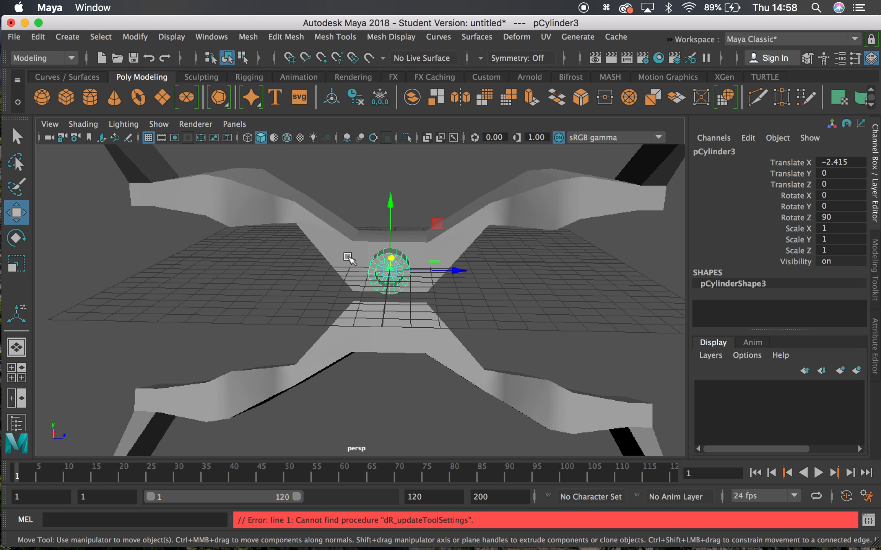
Duplicate the engine, move the copy to about Y 0.452 and Z -2.143, and scale its X and Z to about 0.535.
key(super+d)
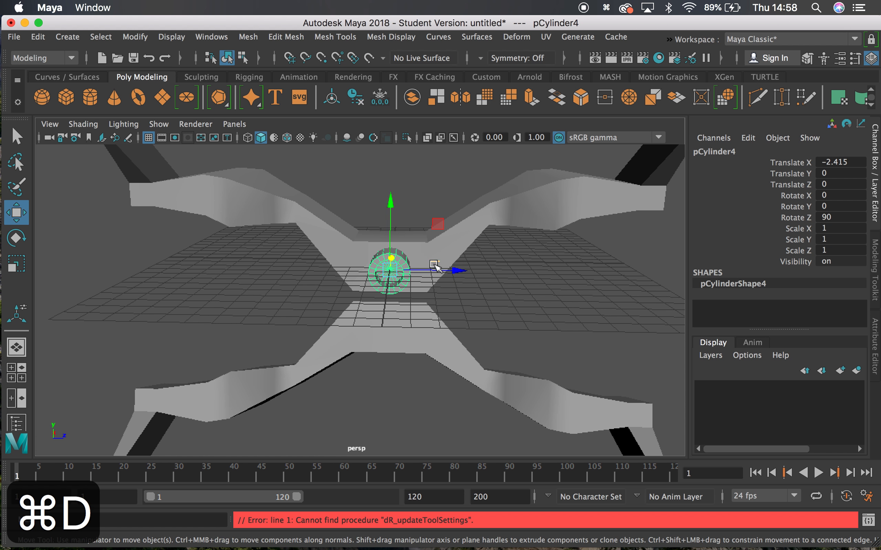
middle_drag(438, 226, 395, 212)
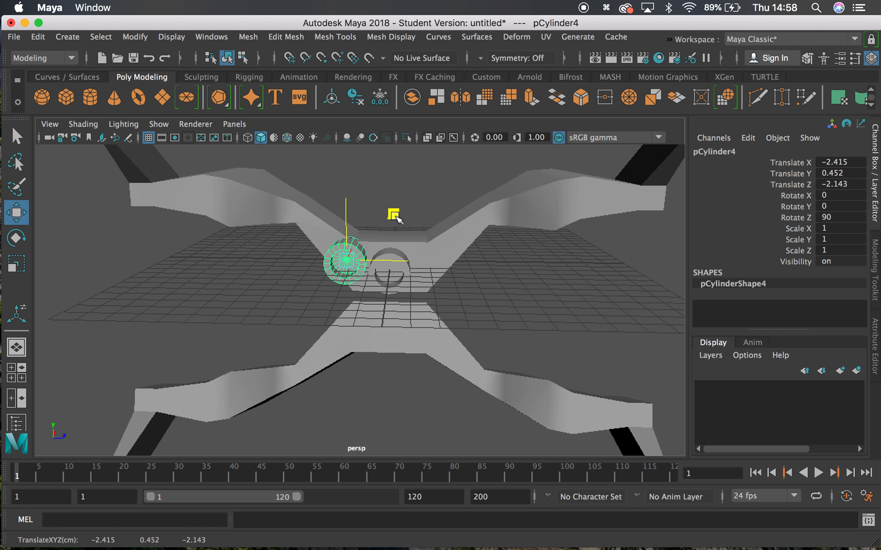
key(r)
drag(393, 214, 380, 222)
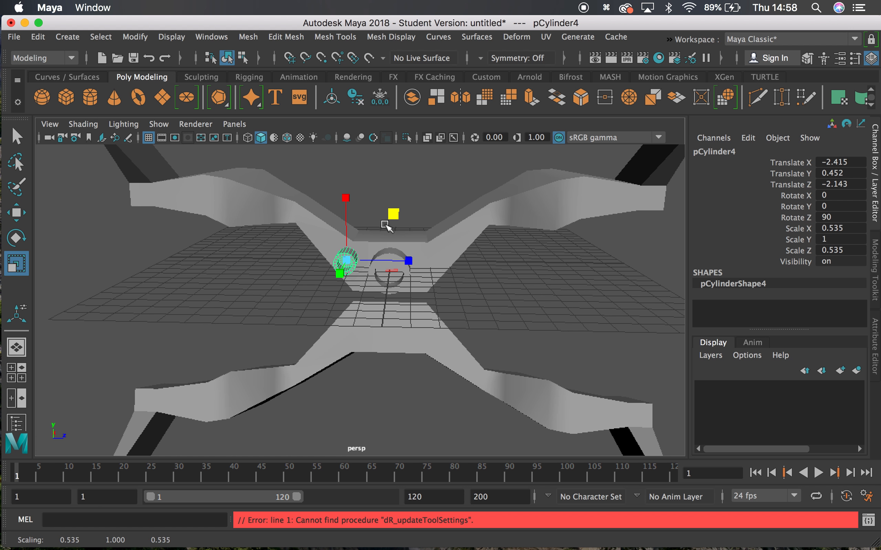
Duplicate the smaller engine with its transform and raise the new copy to about Translate Y 1.332.
key(shift+d)
scroll(324, 264, down, 5)
scroll(328, 264, up, 10)
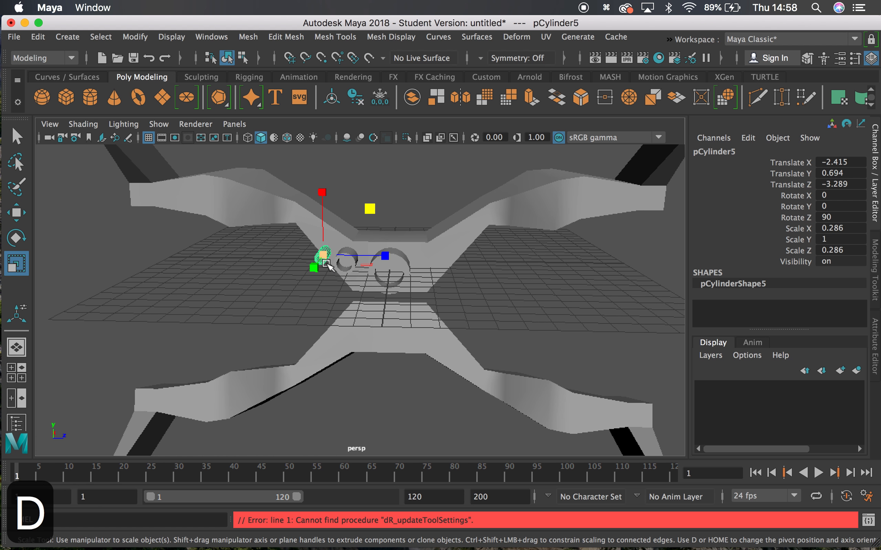
key(w)
drag(296, 152, 296, 126)
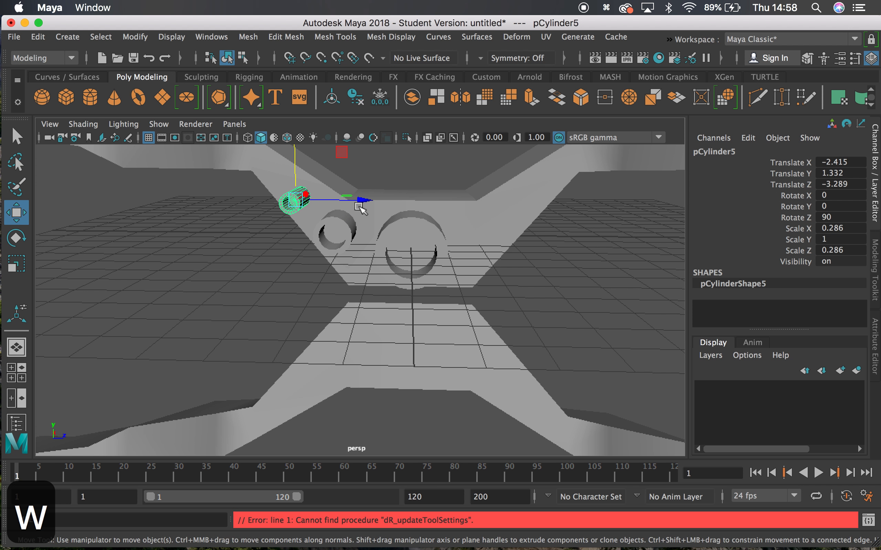
Select the engine cylinders and the ship body one after another to check that they are separate objects.
scroll(361, 208, up, 5)
scroll(364, 214, down, 10)
alt+drag(373, 224, 368, 295)
click(359, 302)
click(335, 278)
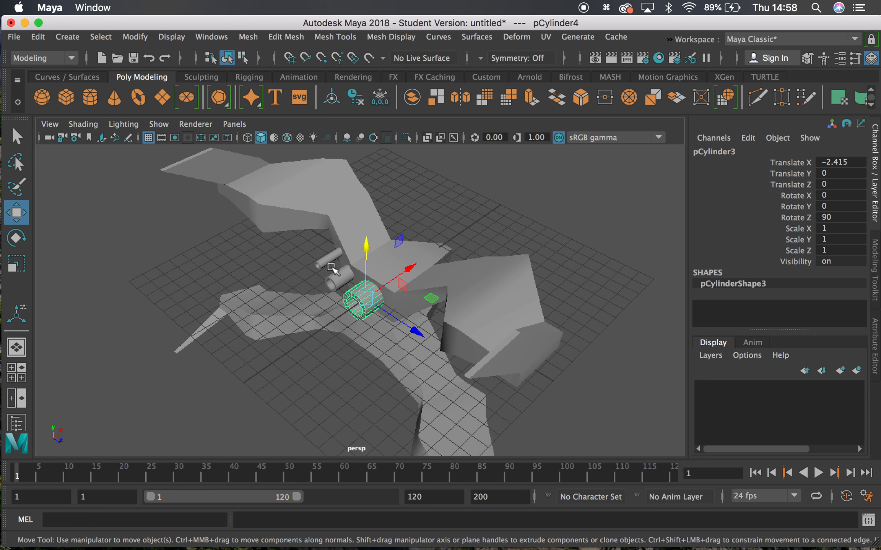
click(325, 257)
click(402, 265)
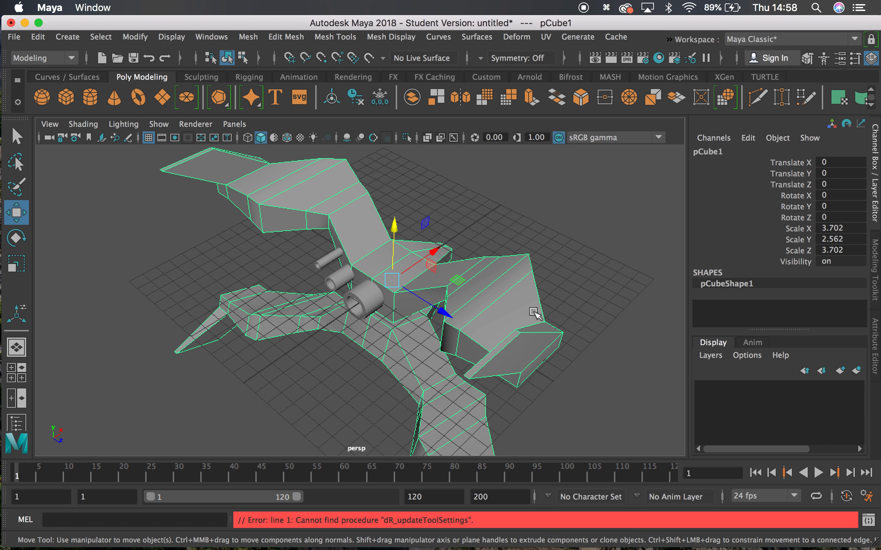
Select the ship body together with all three engine cylinders and combine them into one mesh.
scroll(531, 310, up, 5)
scroll(525, 306, down, 10)
drag(224, 206, 573, 455)
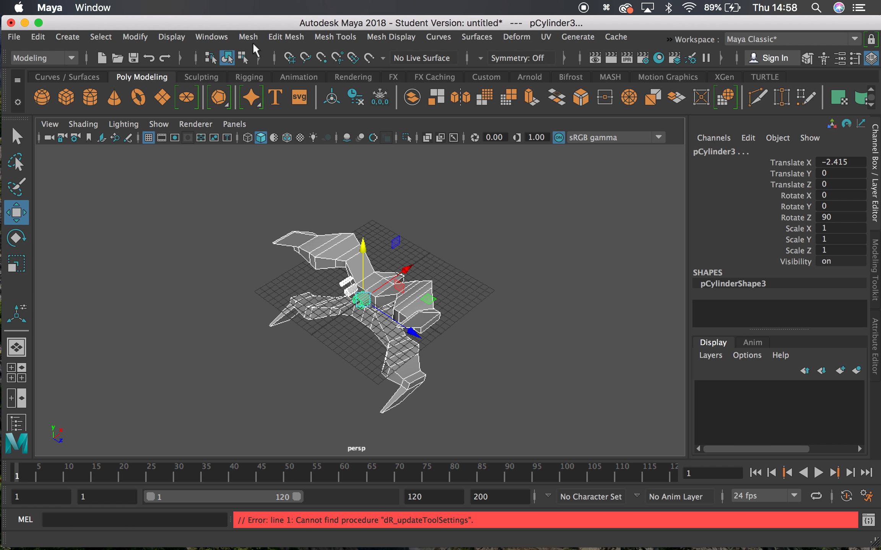
click(272, 38)
mouse_move(247, 38)
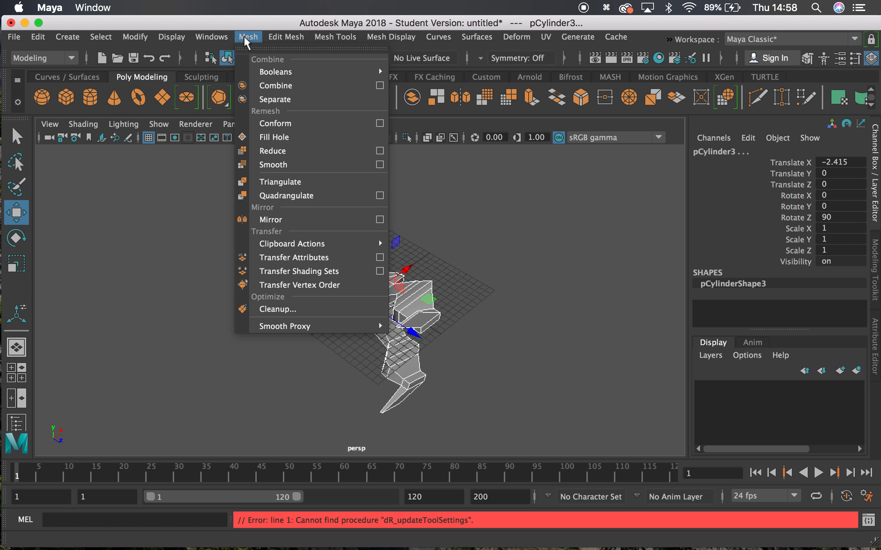
click(273, 85)
Try moving the combined ship as a single object, to about X 0.361, Y 1.632 and Z -1.631.
alt+drag(399, 212, 402, 216)
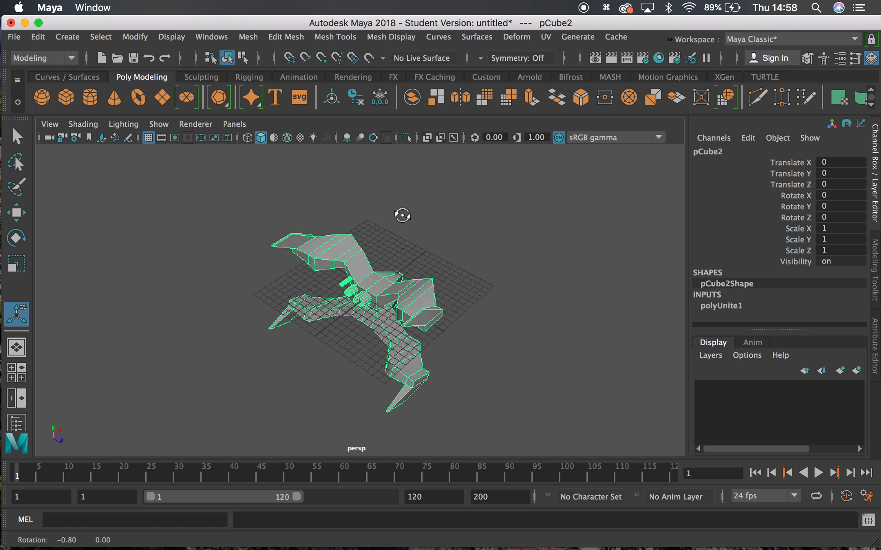
scroll(401, 289, up, 10)
click(375, 196)
click(363, 262)
scroll(478, 324, down, 8)
key(w)
alt+drag(353, 288, 591, 298)
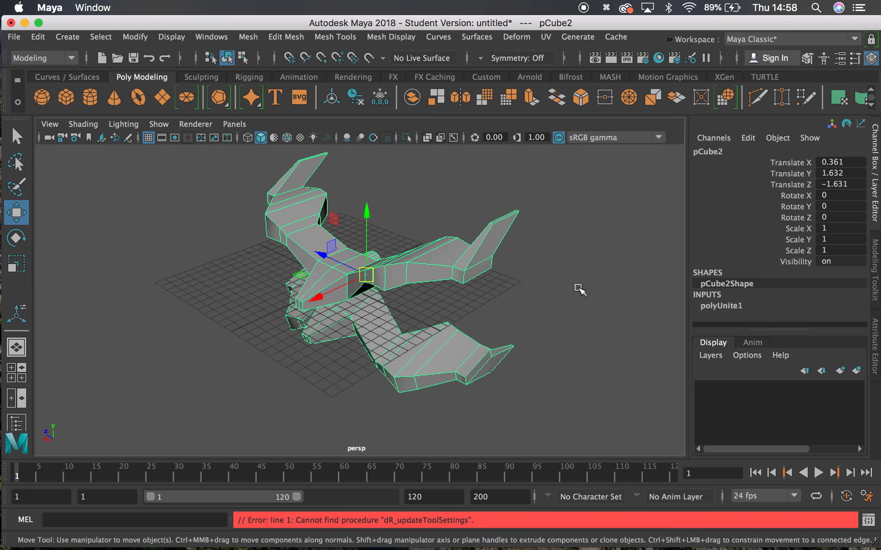
Undo the trial moves of the combined ship mesh.
key(super+z)
key(super+z)
key(super+z)
key(super+z)
key(super+z)
alt+drag(365, 251, 333, 248)
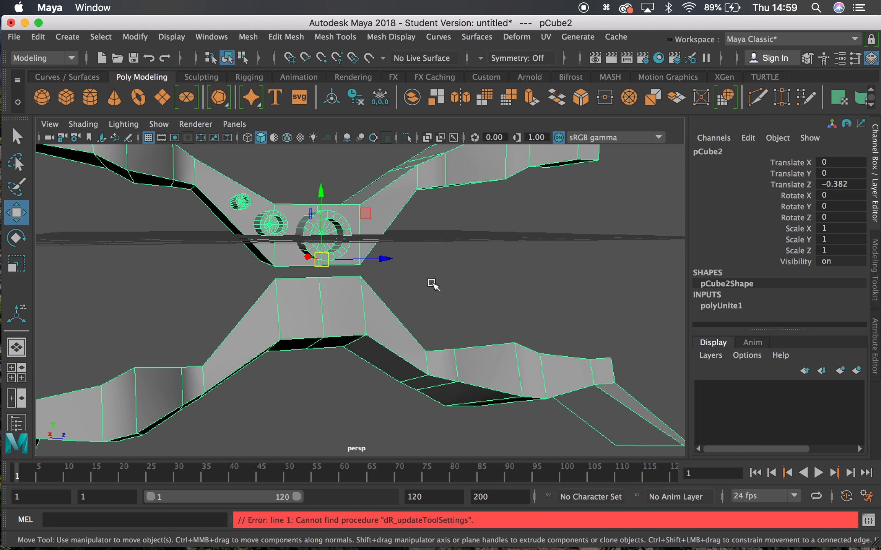
scroll(304, 264, down, 10)
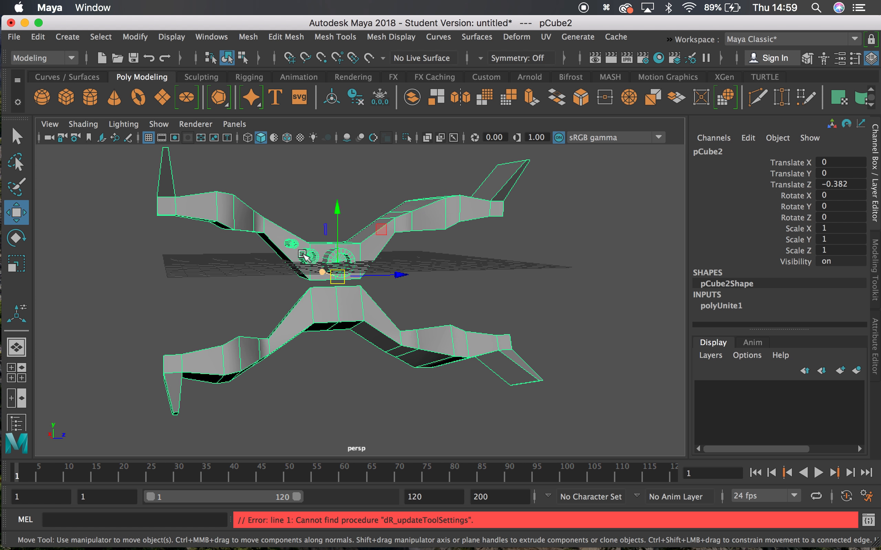